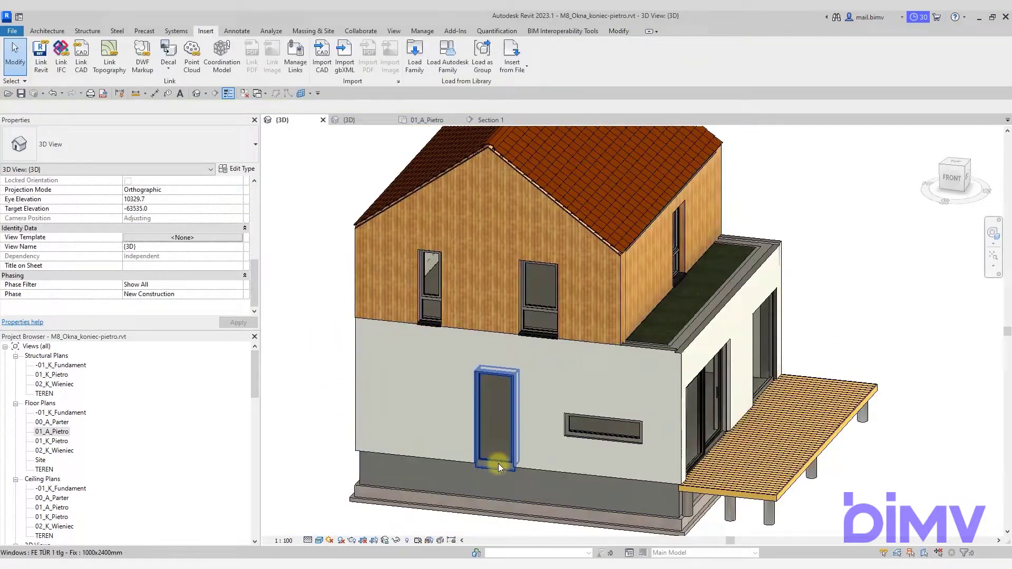
pyautogui.click(499, 464)
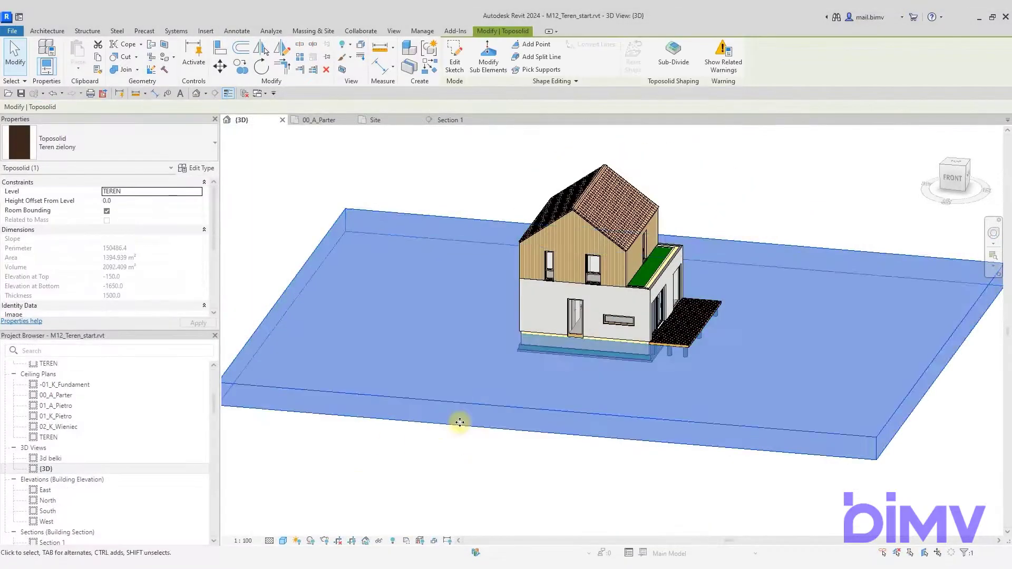
pyautogui.moveTo(460, 422)
pyautogui.keyDown('shift'); pyautogui.mouseDown(button='middle')
pyautogui.moveTo(520, 379)
pyautogui.moveTo(454, 406)
pyautogui.mouseUp(button='middle'); pyautogui.keyUp('shift')
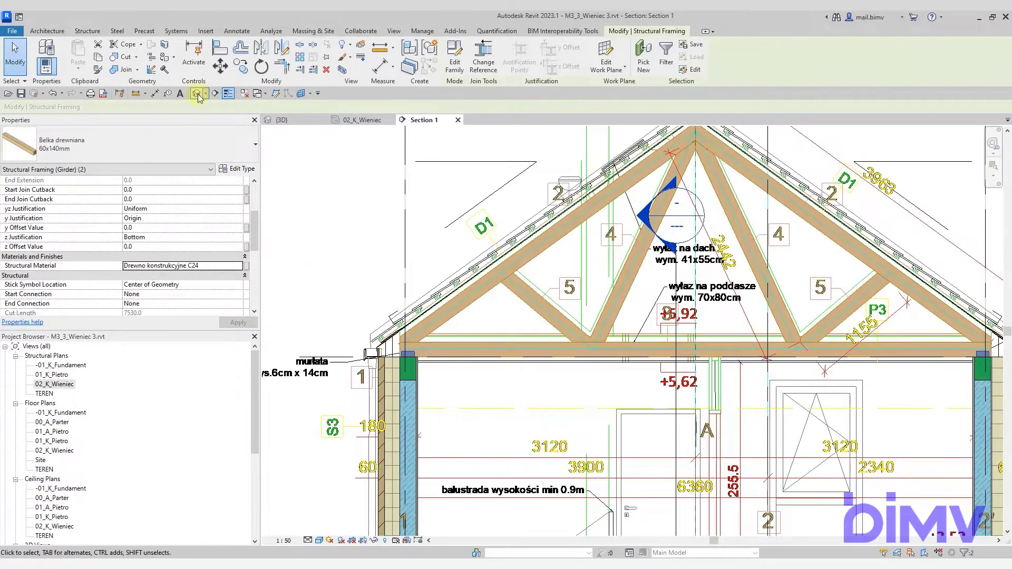
# Step: In the 3D view, start editing the end roof truss's array group and open the truss's offset from host for editing
pyautogui.click(198, 94)
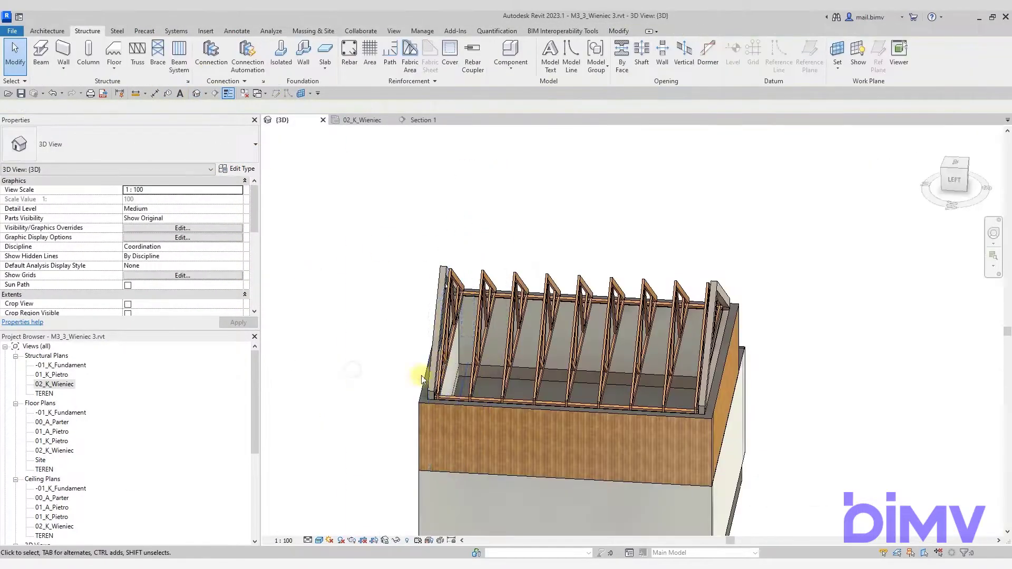
pyautogui.click(450, 349)
pyautogui.scroll(3, 449, 349)
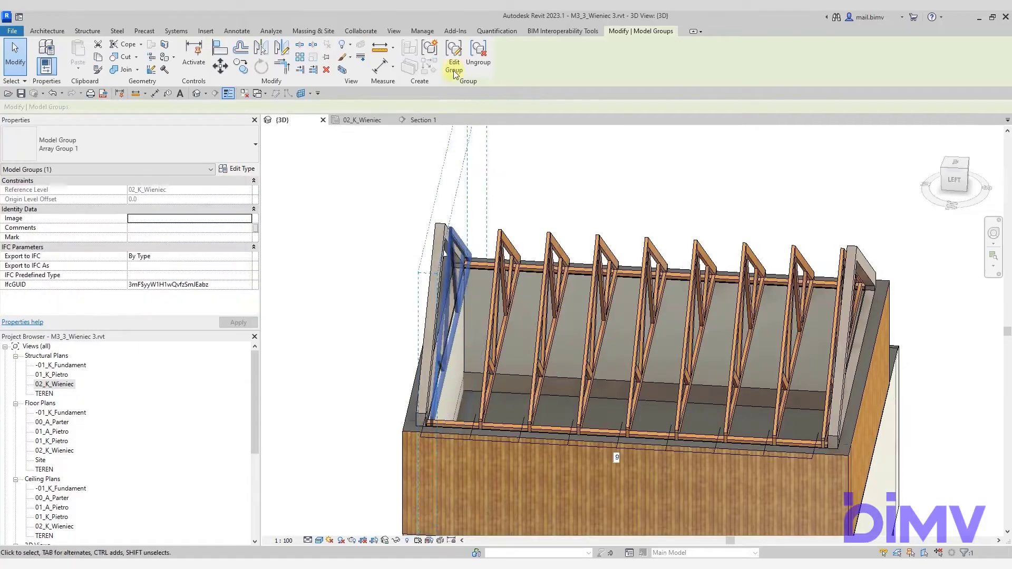
pyautogui.click(455, 63)
pyautogui.click(444, 371)
pyautogui.click(141, 211)
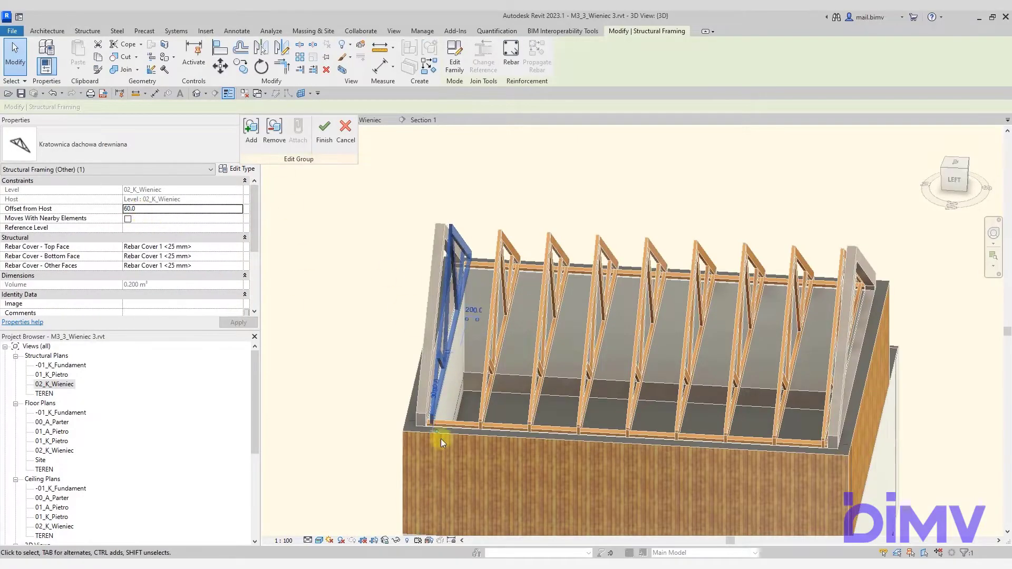
pyautogui.scroll(4, 441, 439)
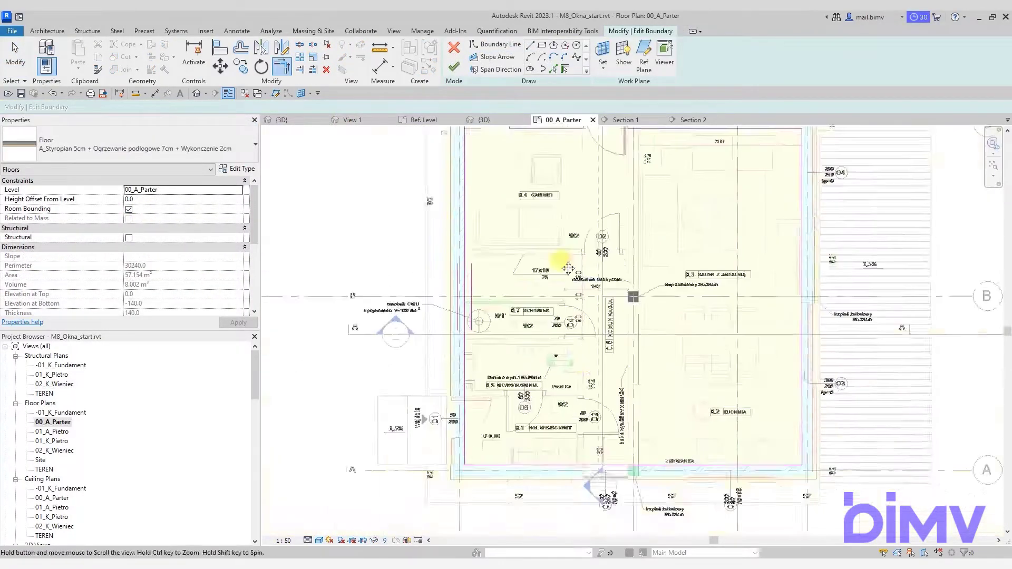
# Step: Split the 00_A_Parter floor boundary at the window opening near axis A and sketch boundary lines extending the floor into that opening
pyautogui.scroll(6, 606, 474)
pyautogui.press('s')
pyautogui.press('l')
pyautogui.click(540, 347)
pyautogui.click(495, 45)
pyautogui.click(441, 400)
pyautogui.click(649, 400)
# Step: Trim the floor boundary lines into a closed outline around the opening near axis A and finish the floor sketch
pyautogui.press('t')
pyautogui.press('r')
pyautogui.scroll(-3, 628, 453)
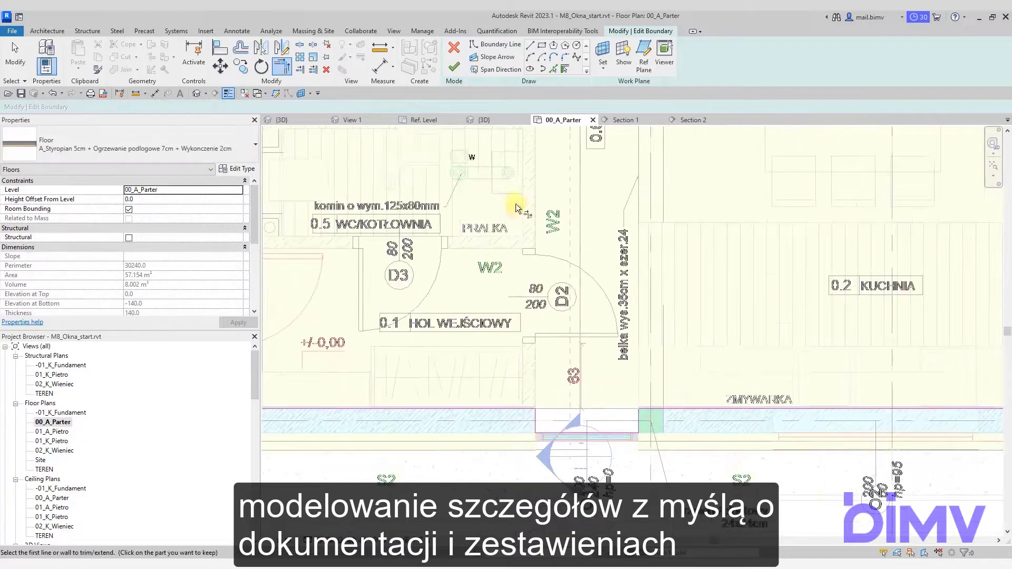
pyautogui.click(455, 66)
pyautogui.click(581, 302)
pyautogui.scroll(-6, 580, 458)
pyautogui.click(527, 477)
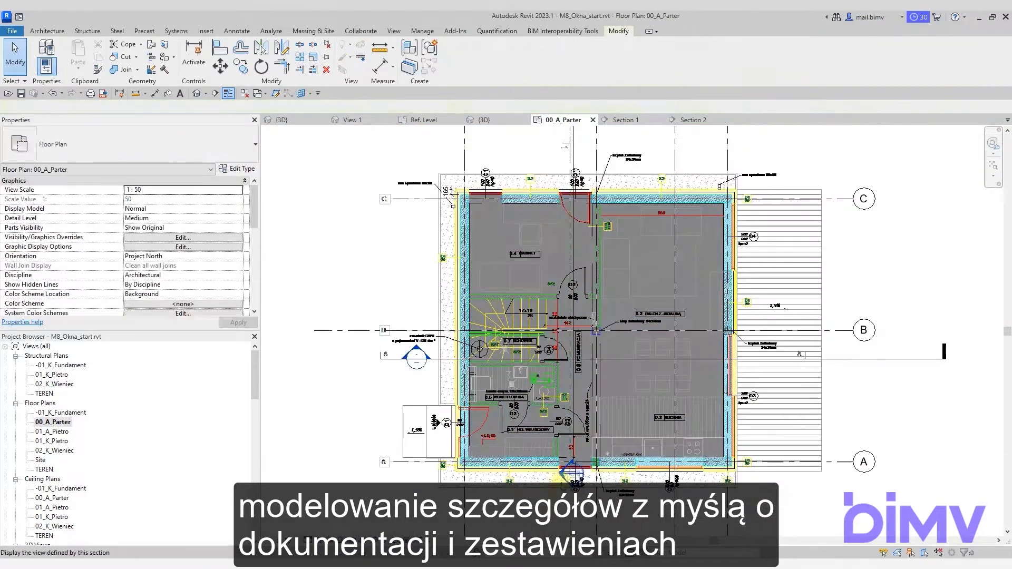
# Step: Open Section 2 to examine the floor edge at the extended opening
pyautogui.click(694, 120)
pyautogui.scroll(3, 638, 410)
pyautogui.click(620, 444)
pyautogui.scroll(2, 617, 401)
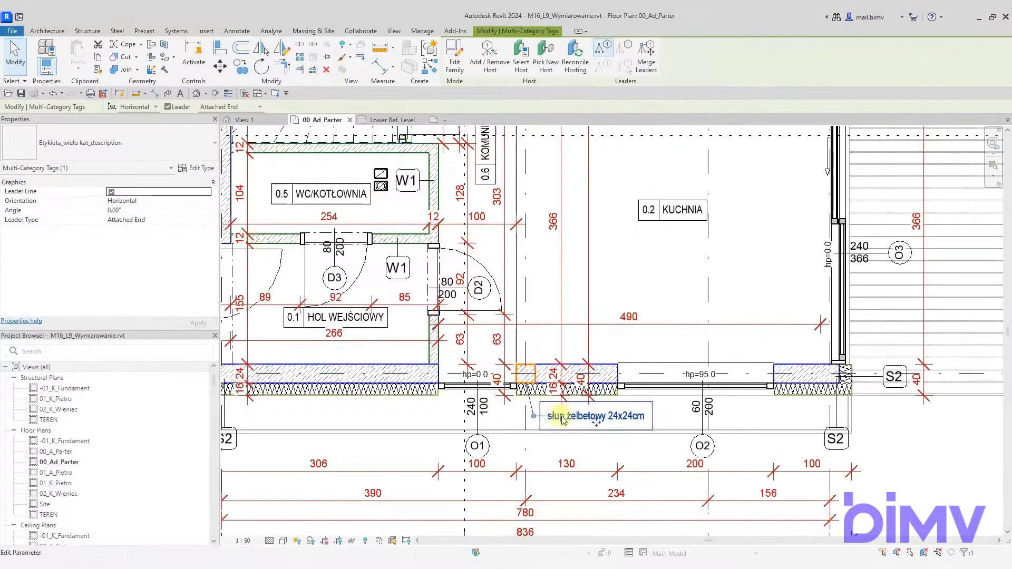
pyautogui.click(237, 31)
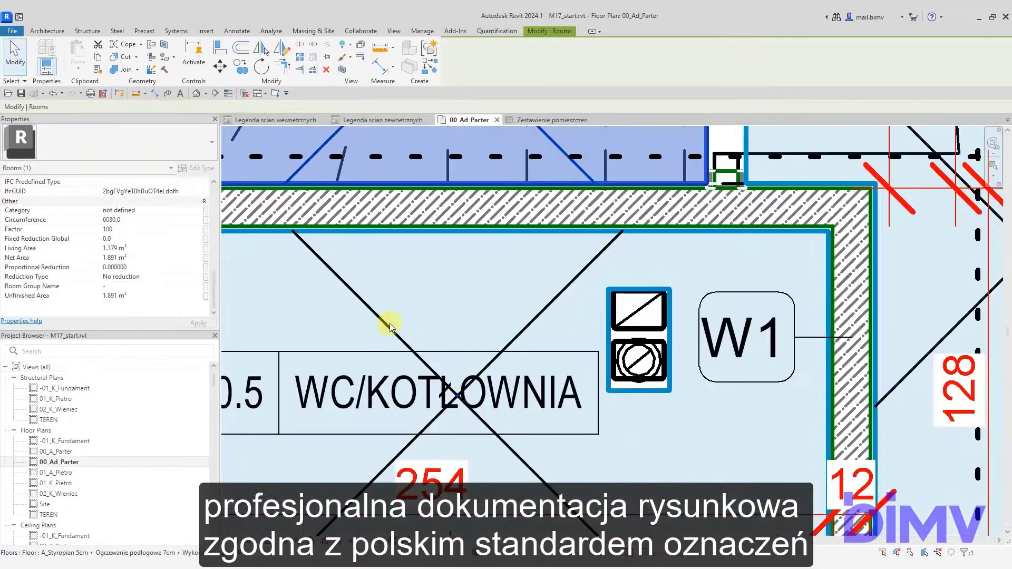
pyautogui.scroll(-3, 360, 279)
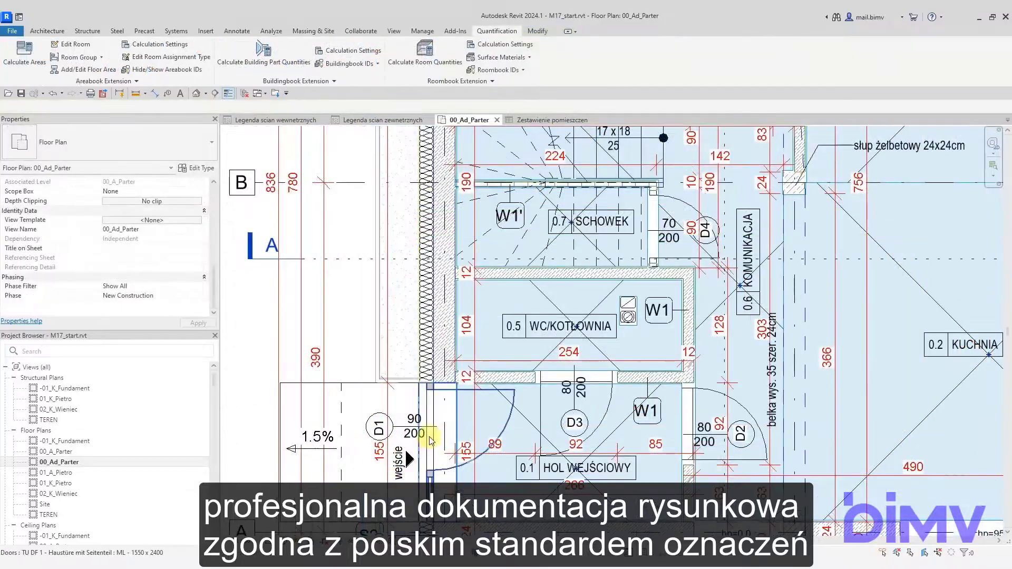
# Step: Open the room schedule Zestawienie pomieszczen and open its field settings
pyautogui.moveTo(214, 387); pyautogui.dragTo(214, 403)
pyautogui.click(51, 507)
pyautogui.doubleClick(53, 516)
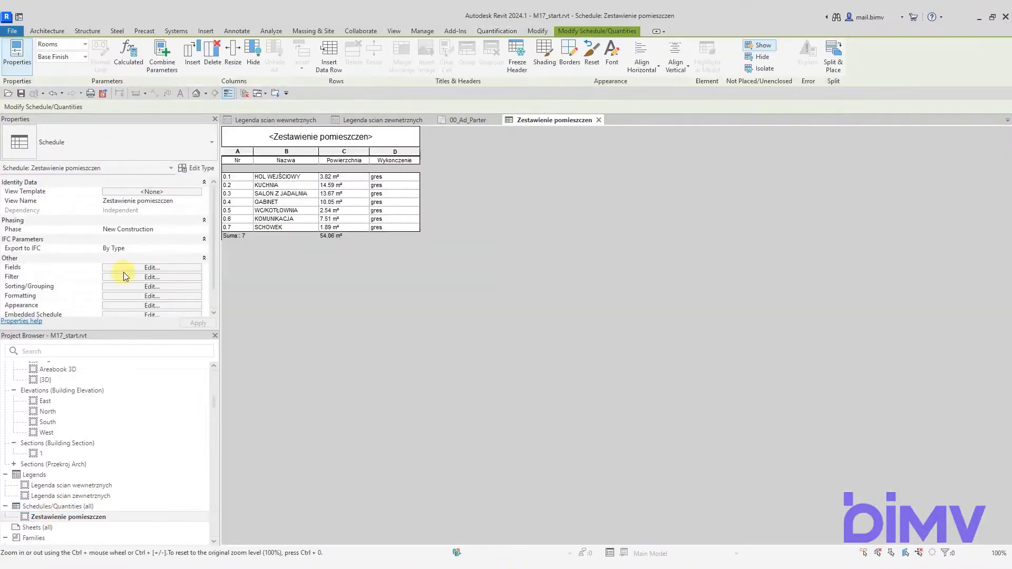
pyautogui.click(132, 268)
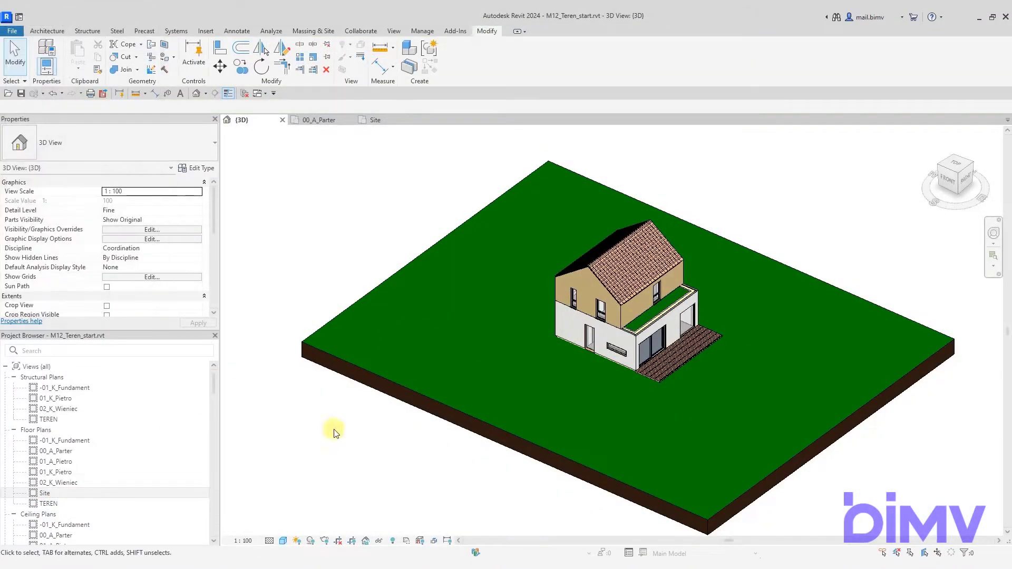
pyautogui.keyDown('shift'); pyautogui.moveTo(332, 429); pyautogui.dragTo(374, 425, button='middle'); pyautogui.keyUp('shift')
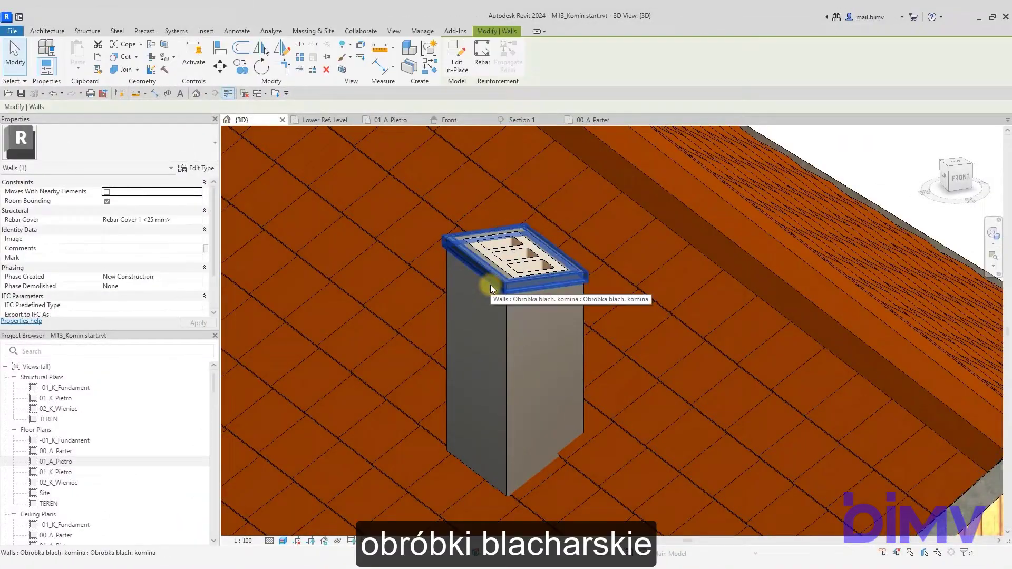
pyautogui.doubleClick(495, 270)
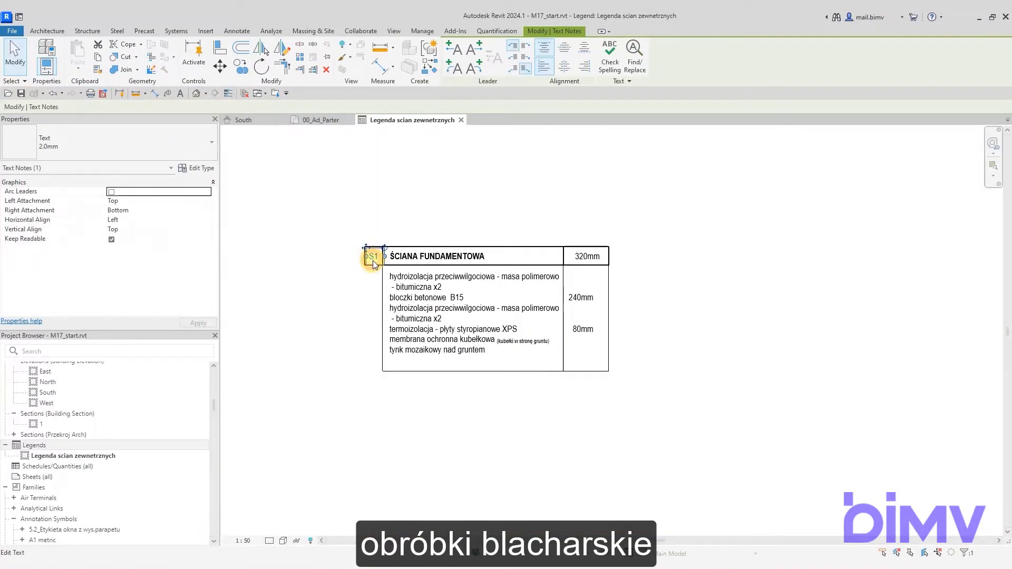
# Step: Make the S1 mark and the 320mm thickness text bold in the foundation wall legend and review the 2.0mm text type's properties
pyautogui.press('Escape')
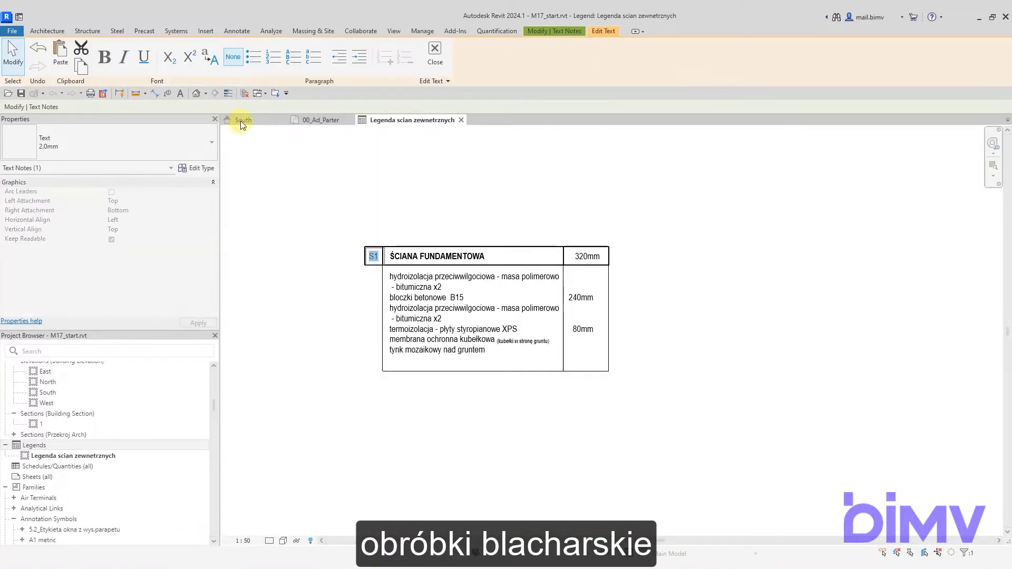
pyautogui.doubleClick(589, 256)
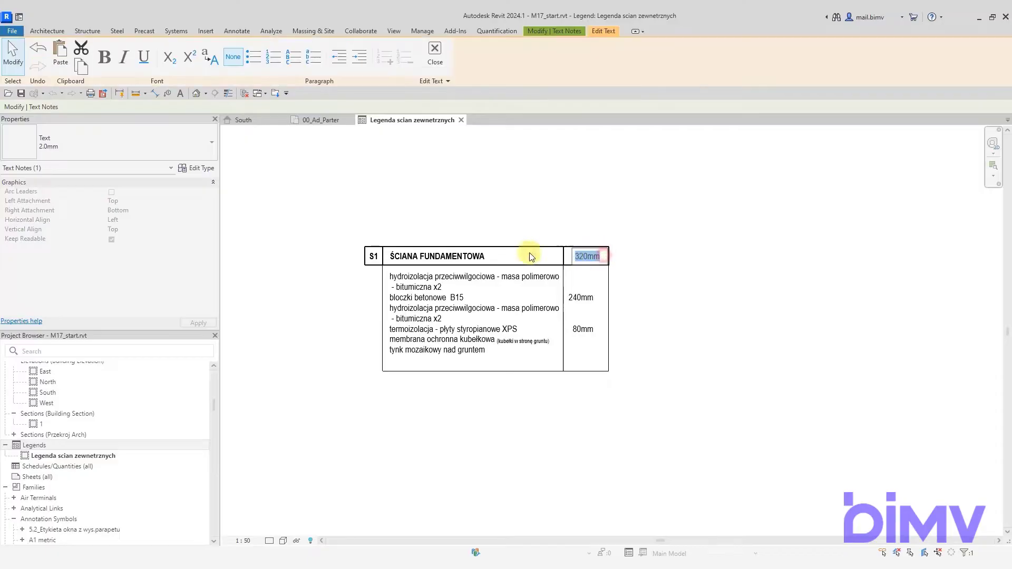
pyautogui.press('Escape')
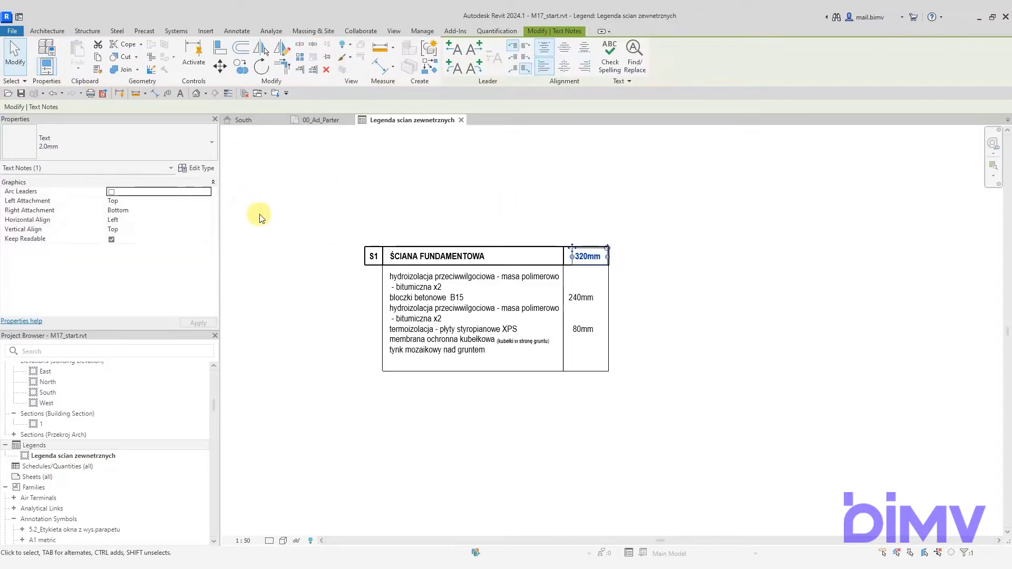
pyautogui.click(195, 169)
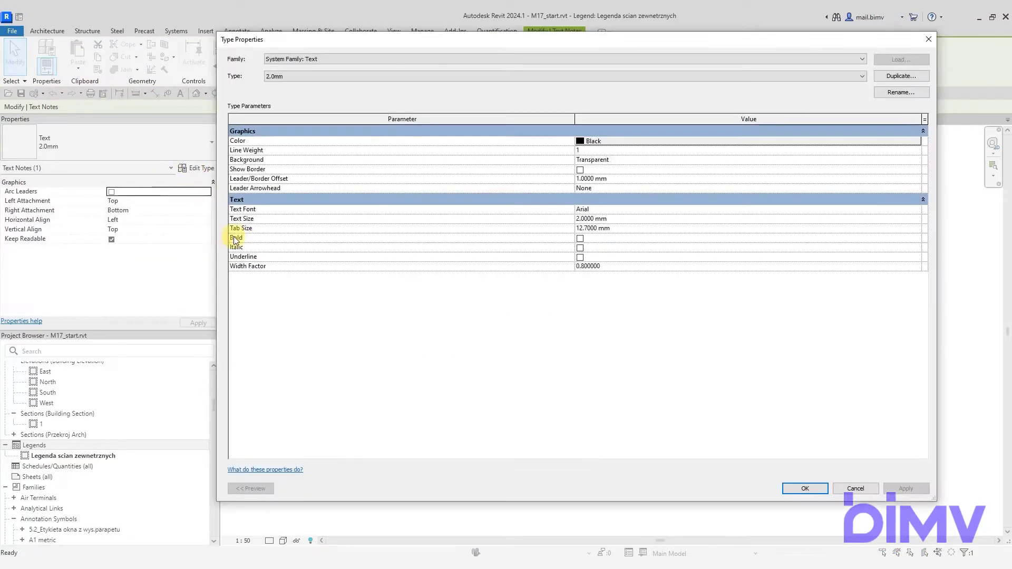
pyautogui.click(855, 488)
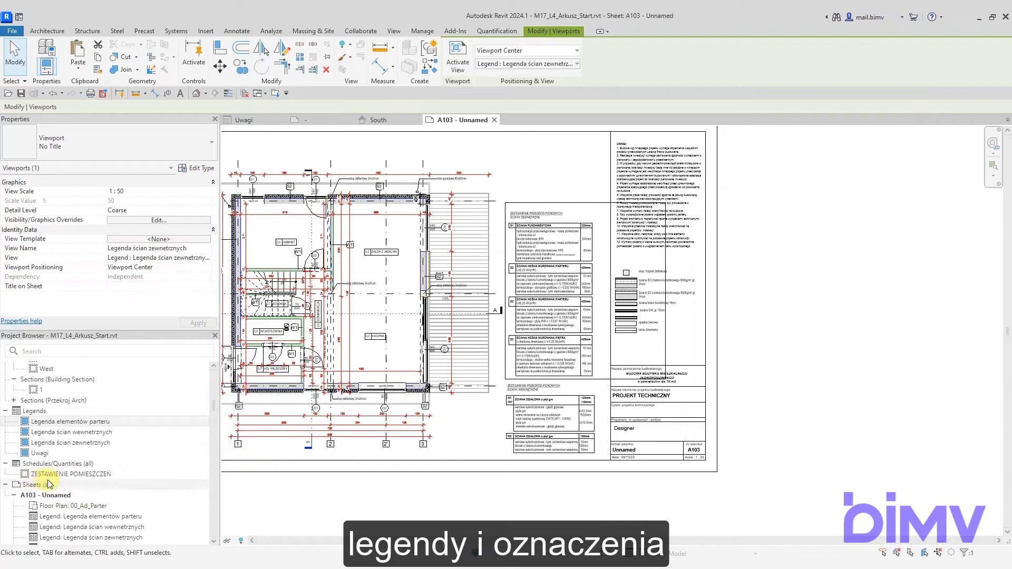
# Step: Place the ZESTAWIENIE POMIESZCZEŃ schedule on sheet A103 above the external wall legend
pyautogui.moveTo(50, 474); pyautogui.dragTo(507, 141)
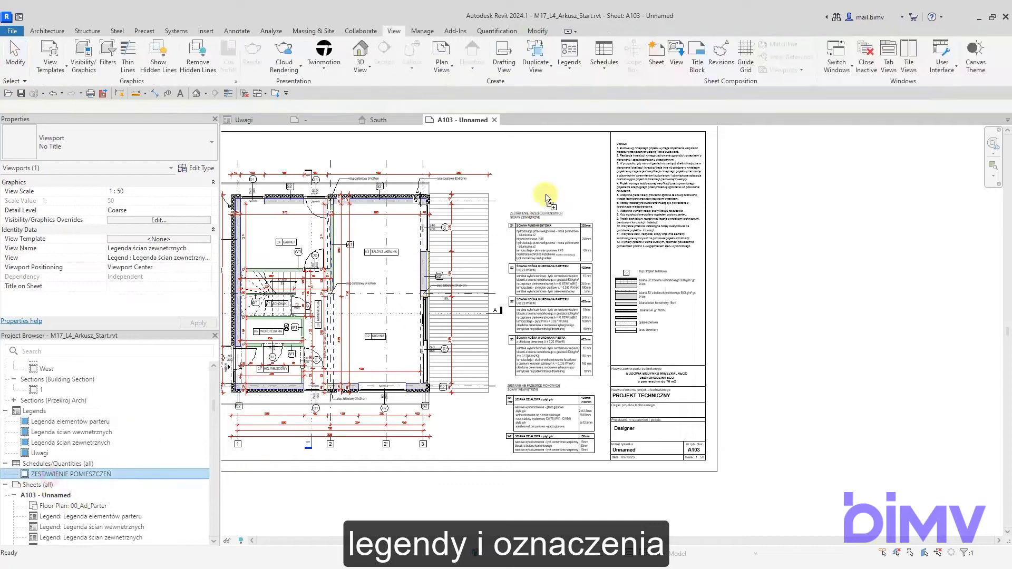
pyautogui.click(506, 142)
pyautogui.scroll(2, 563, 160)
pyautogui.scroll(3, 563, 159)
pyautogui.moveTo(562, 160); pyautogui.dragTo(560, 200, button='middle')
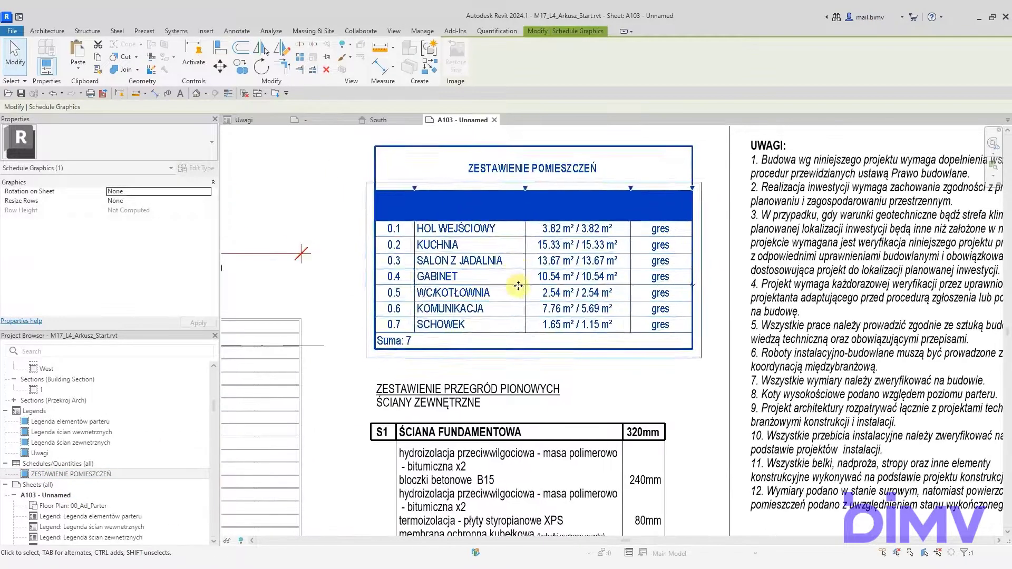
pyautogui.press('Escape')
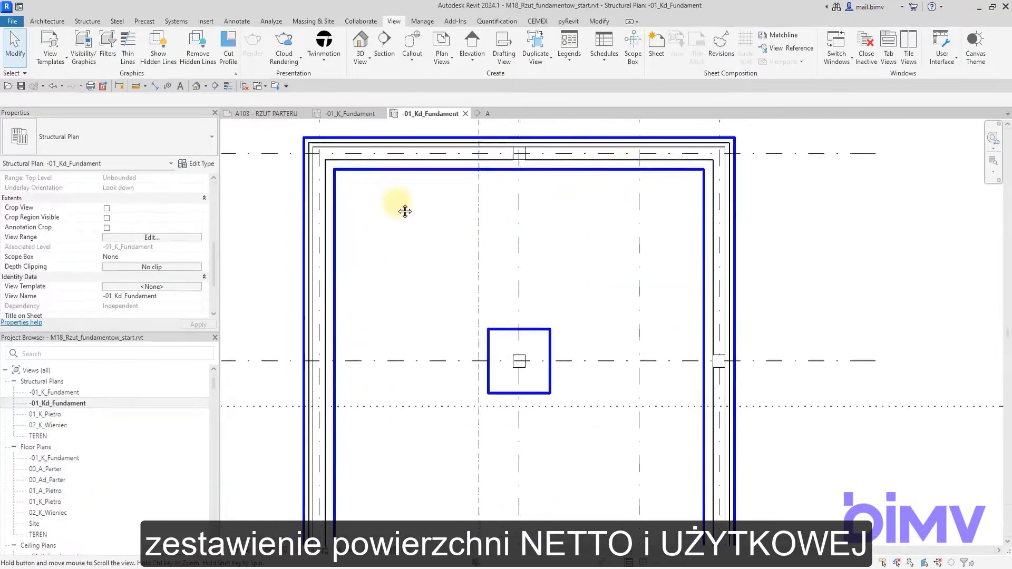
# Step: Override the <Beyond> line weight to 5 in the visibility/graphics settings of the -01_Kd_Fundament plan
pyautogui.moveTo(402, 209); pyautogui.dragTo(427, 122, button='middle')
pyautogui.press('v')
pyautogui.press('v')
pyautogui.scroll(-9, 66, 405)
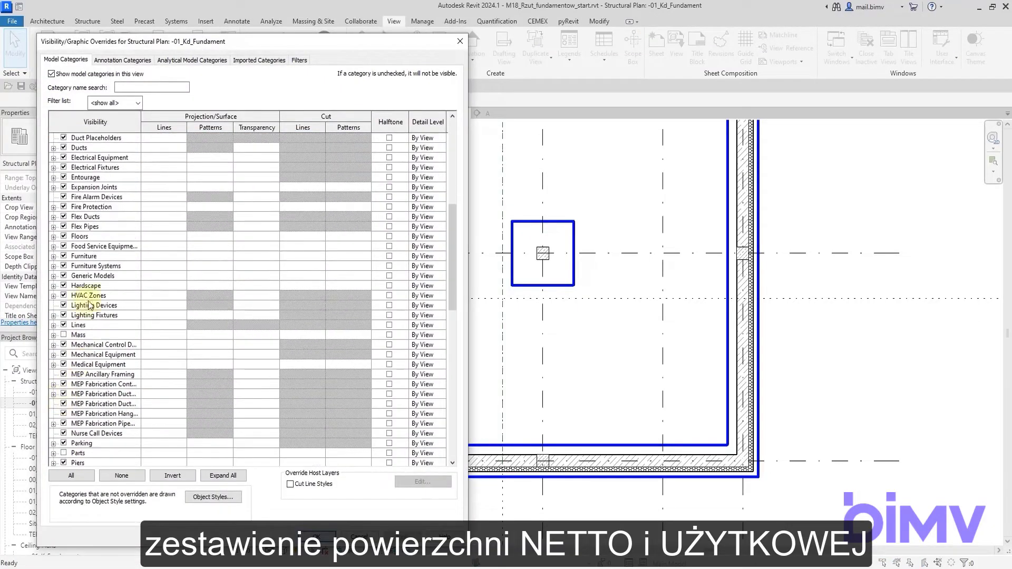
pyautogui.click(54, 326)
pyautogui.click(168, 288)
pyautogui.click(169, 288)
pyautogui.click(274, 307)
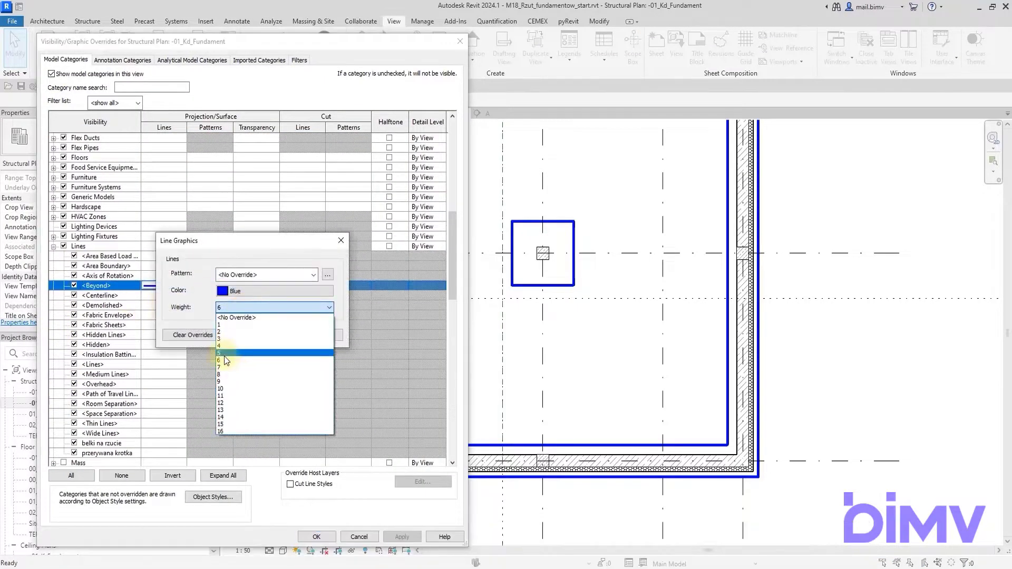
pyautogui.click(223, 353)
# Step: Set the <Beyond> line pattern override to IMPORT-DUL and confirm the line graphics
pyautogui.click(232, 277)
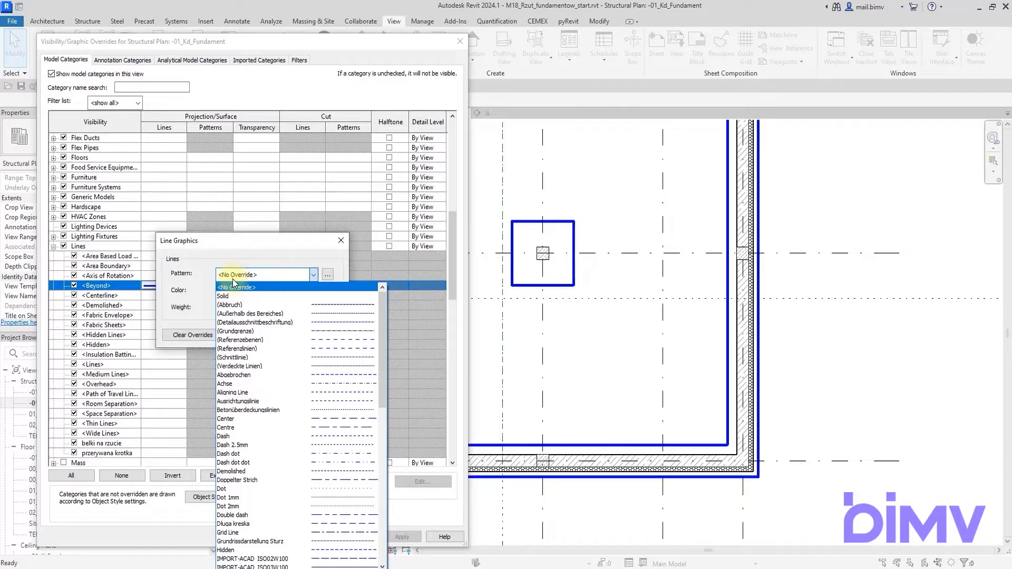
pyautogui.scroll(-5, 298, 469)
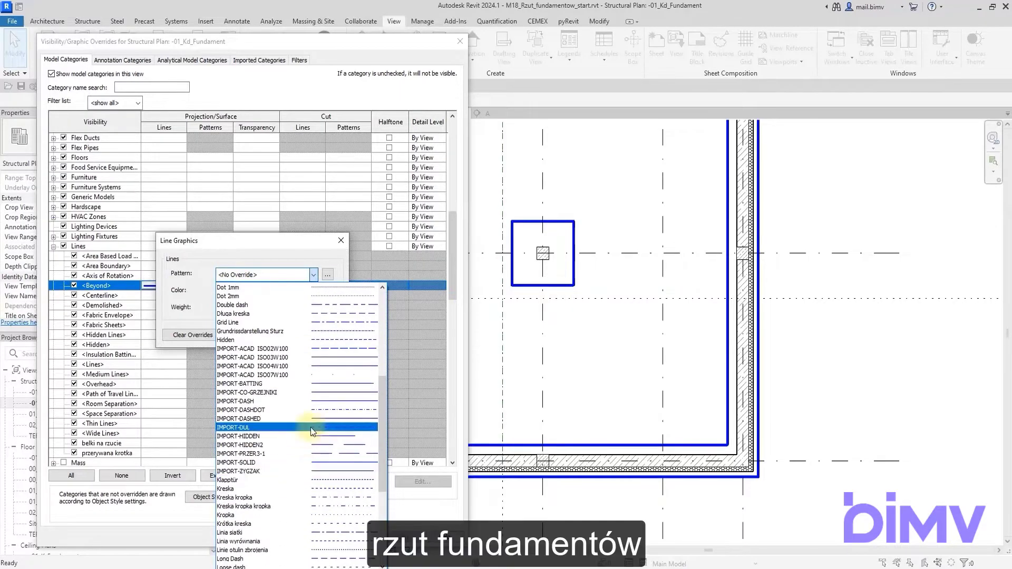
pyautogui.click(311, 427)
pyautogui.click(280, 335)
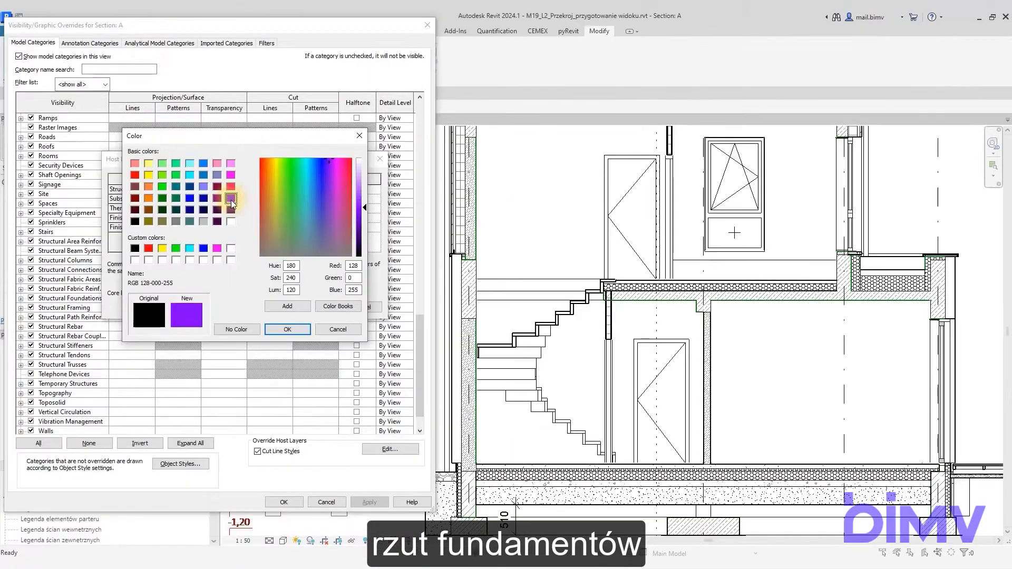
# Step: Set the Substrate [2] cut line color to RGB 128-000-255 in Section A's host layer line styles and apply the overrides
pyautogui.click(222, 200)
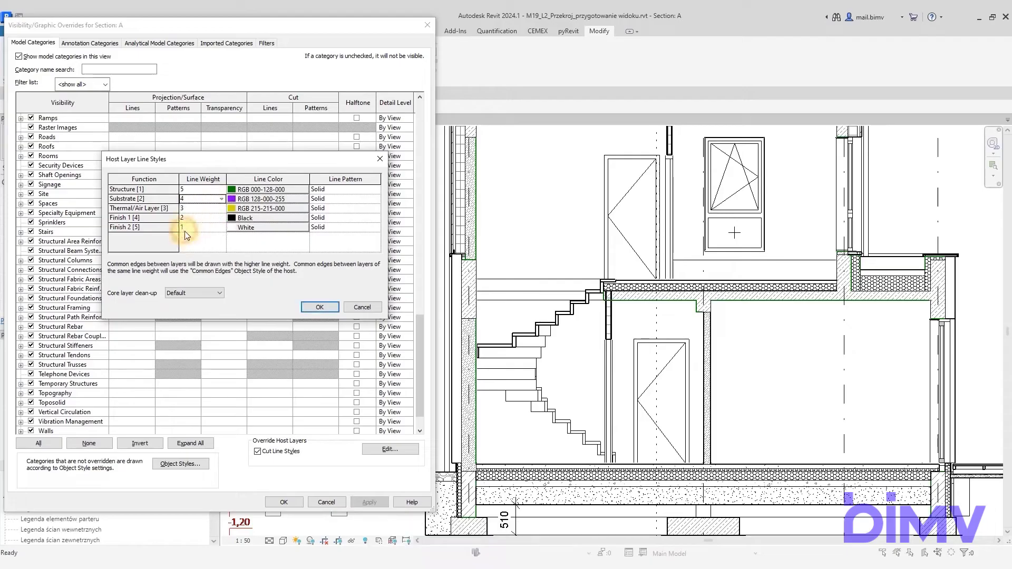
pyautogui.click(320, 307)
pyautogui.click(369, 502)
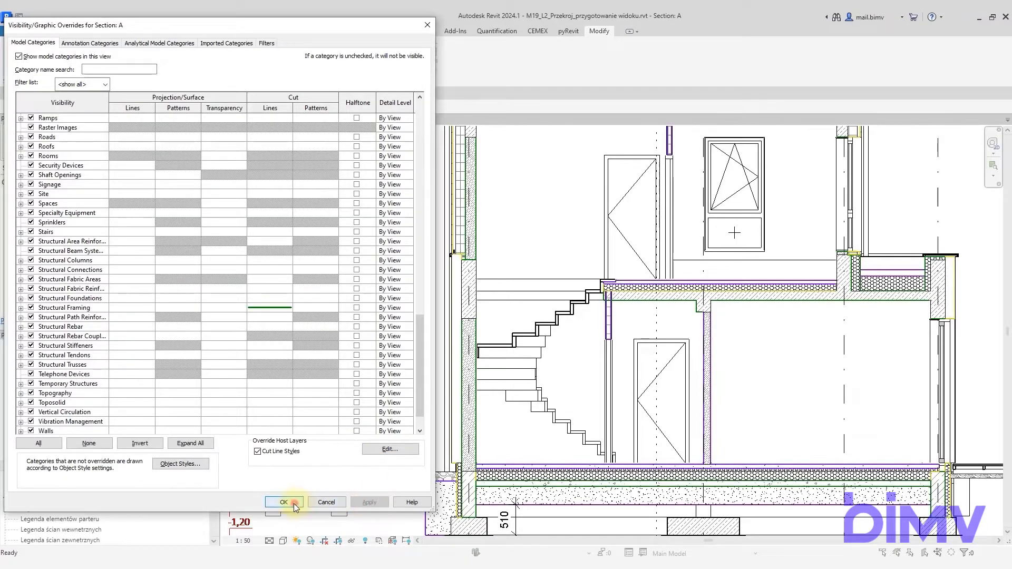
pyautogui.click(284, 502)
# Step: Apply the Wykonczenie przekroj line style with Linework to the plasterboard edges of the wall below the floor slab by the stairs
pyautogui.scroll(3, 565, 482)
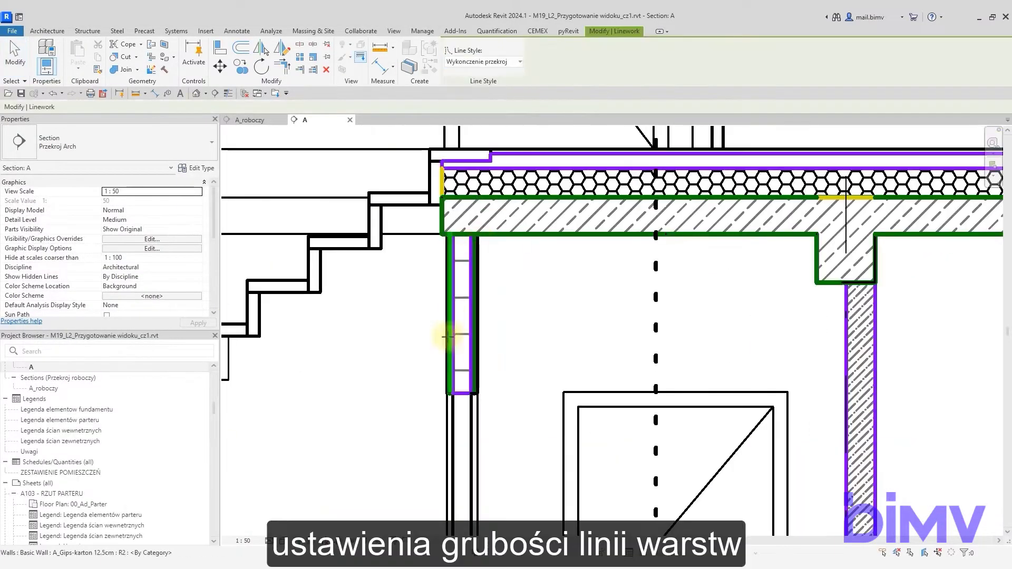
pyautogui.scroll(3, 445, 334)
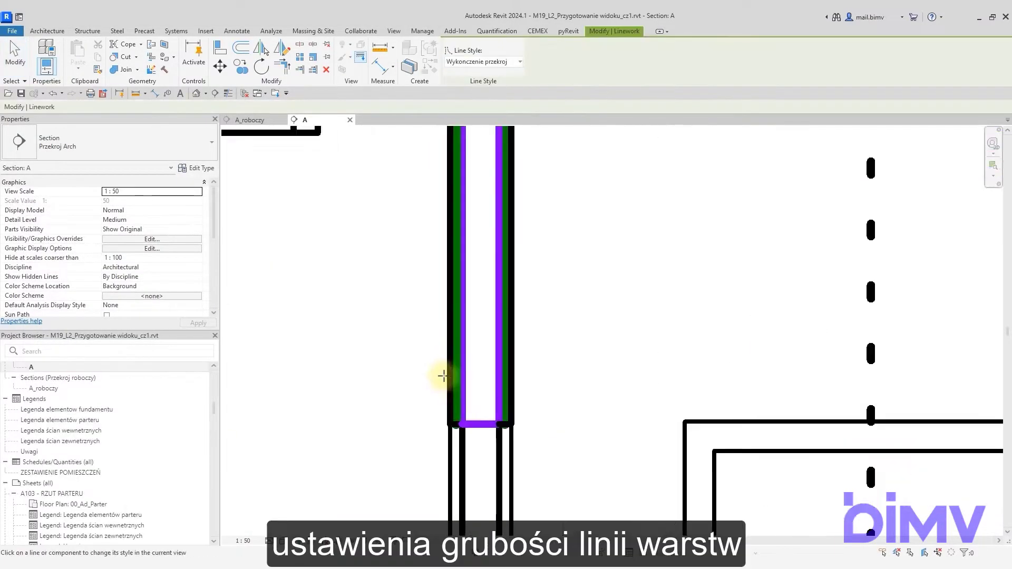
pyautogui.scroll(-5, 407, 330)
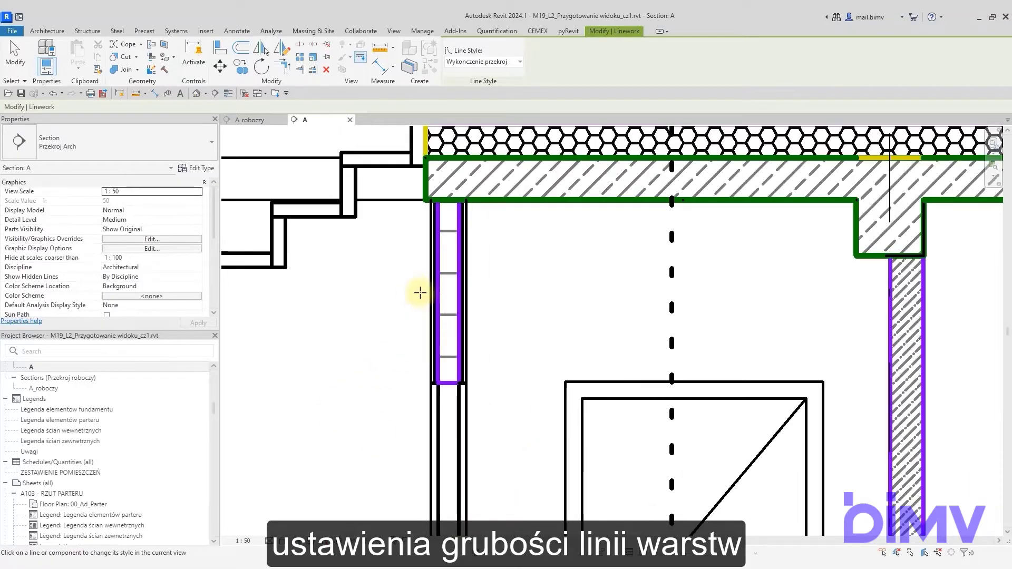
pyautogui.moveTo(418, 383); pyautogui.dragTo(409, 243, button='middle')
pyautogui.scroll(-2, 399, 290)
pyautogui.scroll(5, 429, 470)
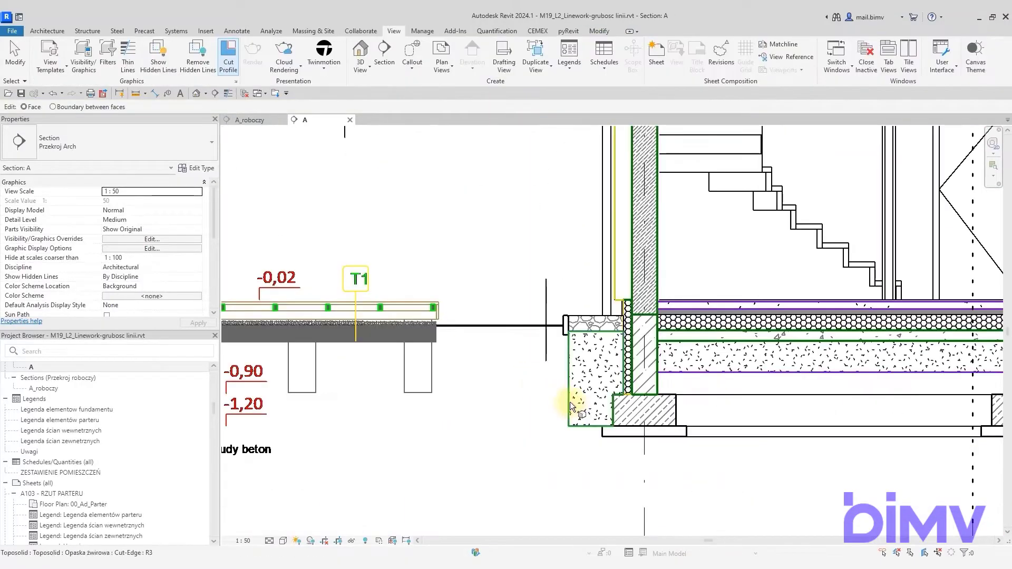
# Step: Edit the cut profile of the toposolid under the gravel strip with a sloped line from its bottom edge to its upper outer corner
pyautogui.click(572, 406)
pyautogui.scroll(3, 610, 420)
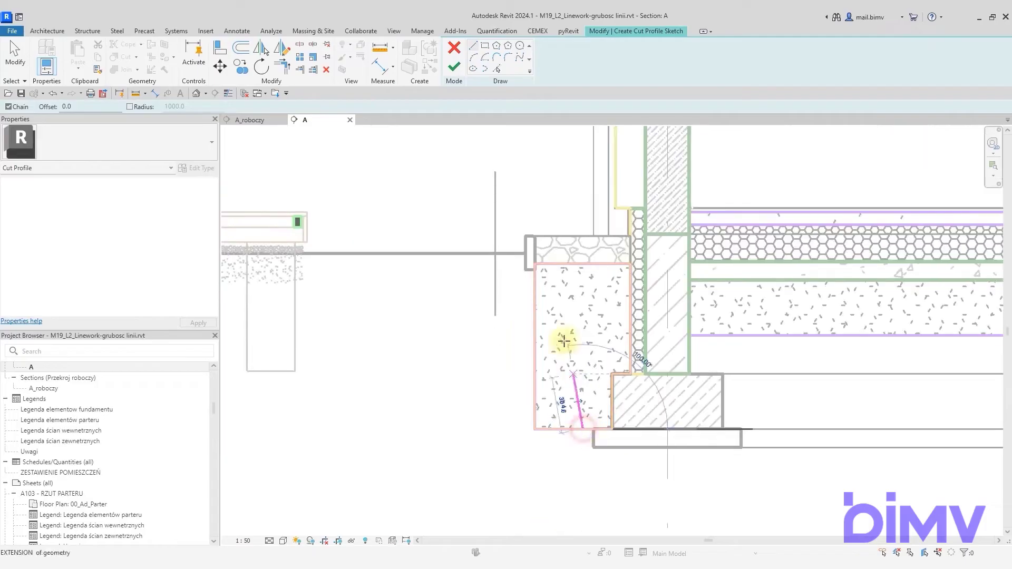
pyautogui.click(583, 428)
pyautogui.click(536, 264)
pyautogui.press('Escape')
pyautogui.press('Escape')
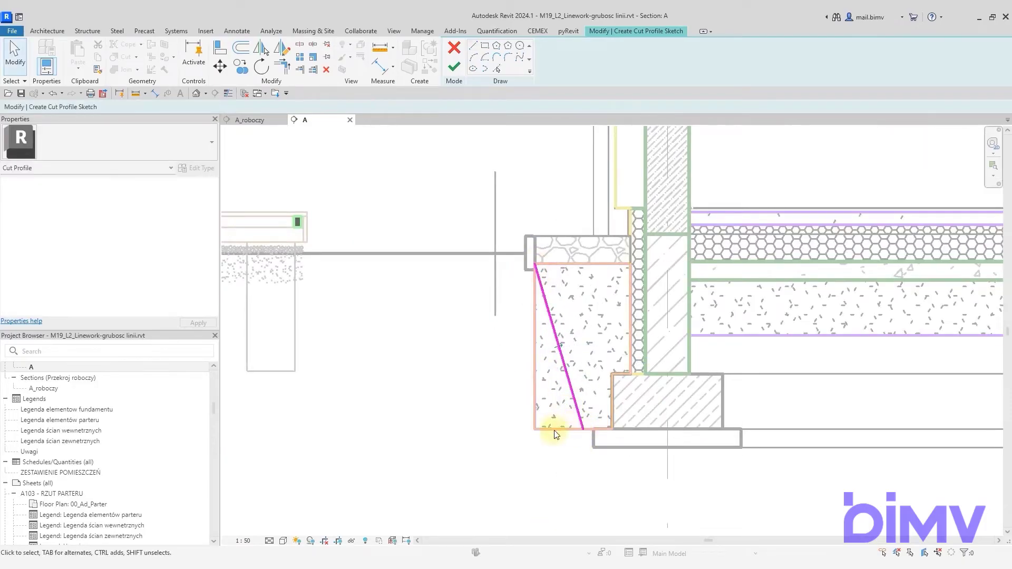
pyautogui.click(451, 69)
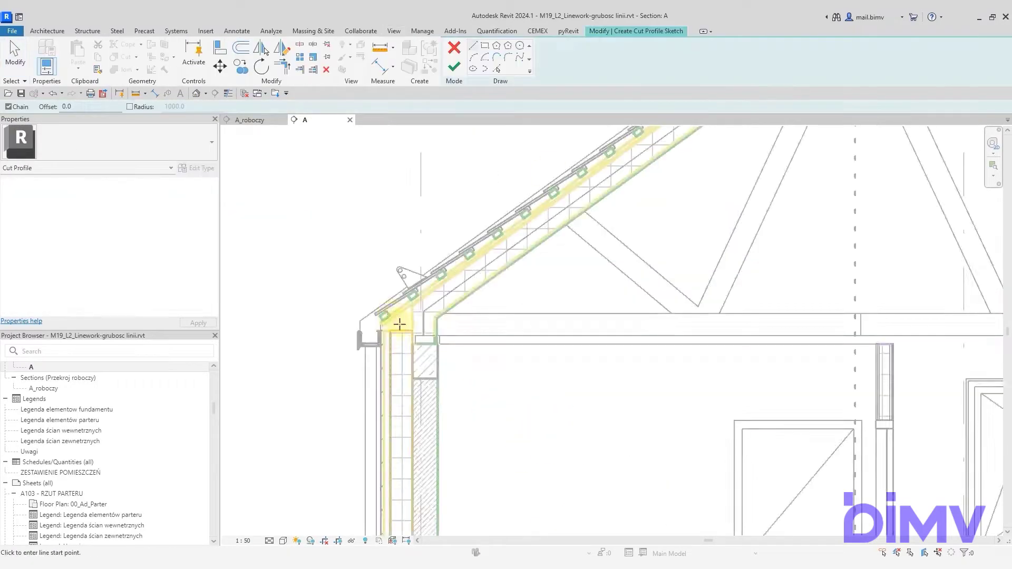
# Step: Extend the wall insulation's cut profile at the eaves up to the roof underside with a sloped top edge and finish the sketch
pyautogui.scroll(3, 400, 324)
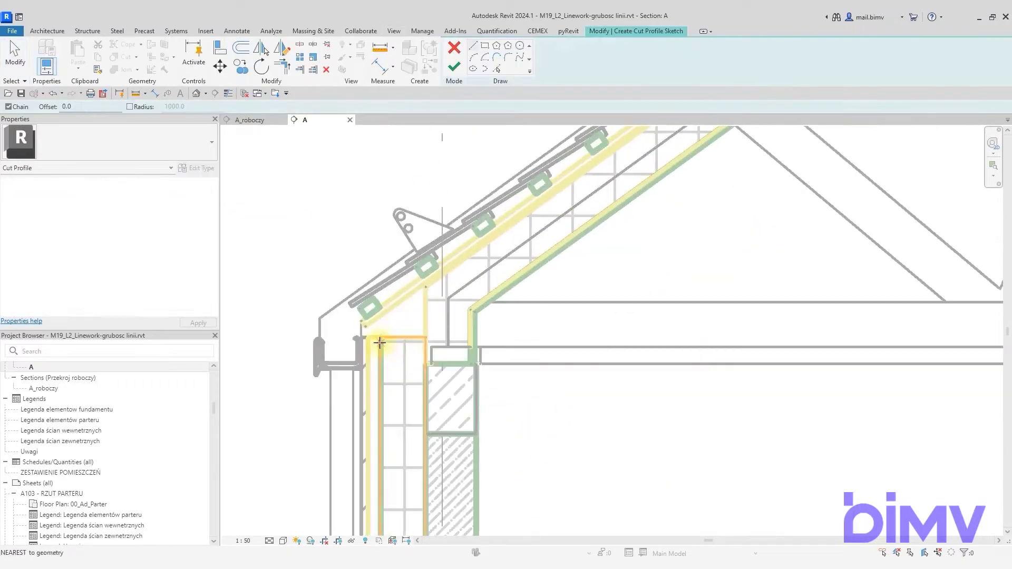
pyautogui.click(427, 338)
pyautogui.click(427, 288)
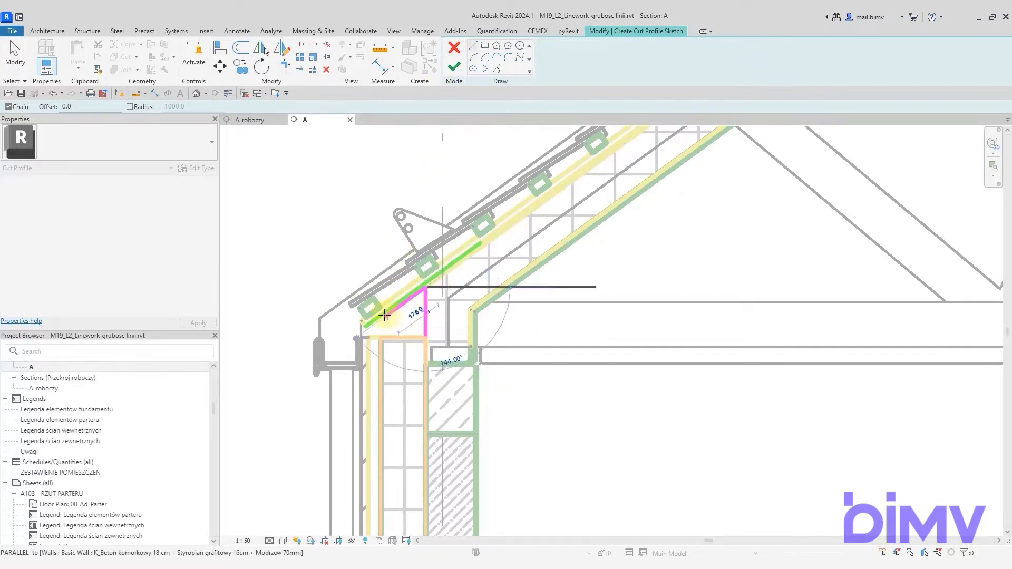
pyautogui.click(381, 338)
pyautogui.press('Escape')
pyautogui.press('Escape')
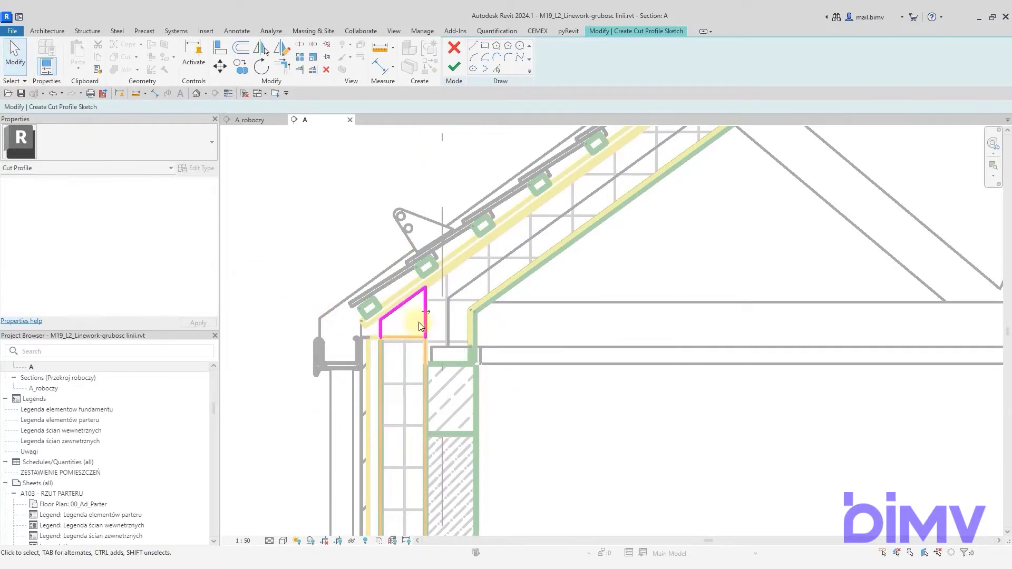
pyautogui.click(453, 68)
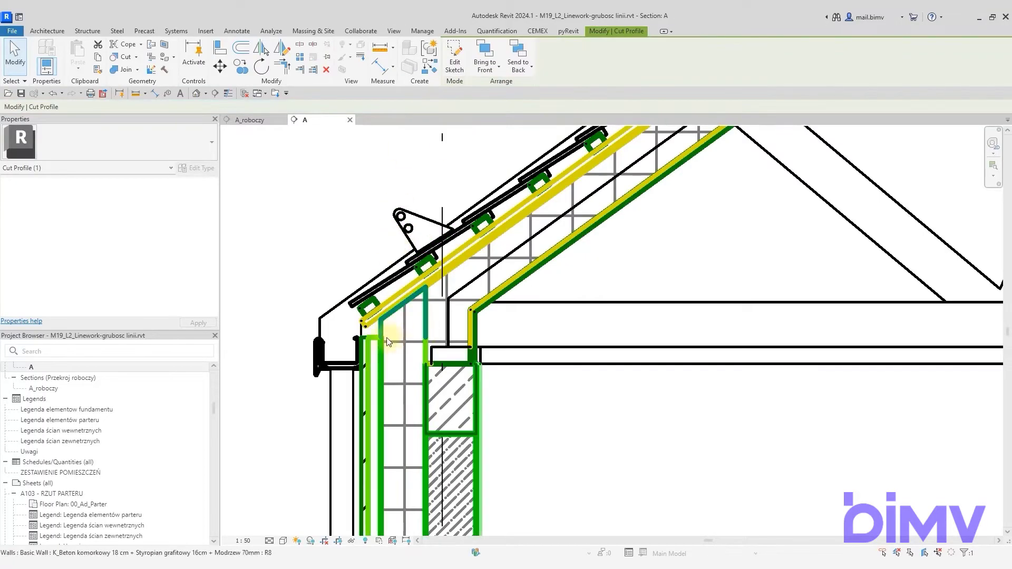
pyautogui.scroll(-3, 294, 293)
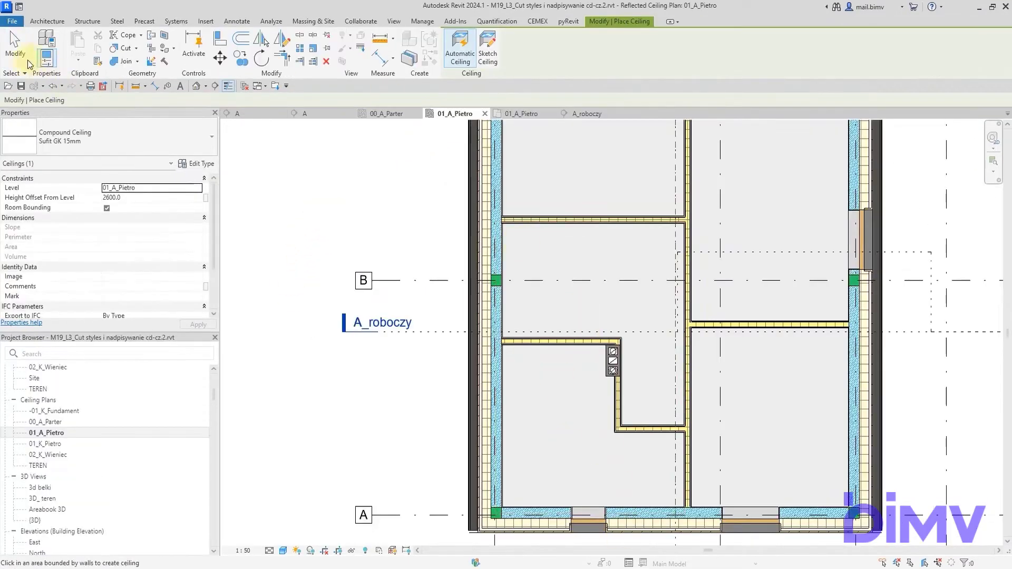
# Step: Finish placing ceilings and select the ceilings of five rooms together in the 01_A_Pietro ceiling plan
pyautogui.click(20, 53)
pyautogui.scroll(-1, 457, 339)
pyautogui.moveTo(456, 339); pyautogui.dragTo(461, 355, button='middle')
pyautogui.click(522, 323)
pyautogui.keyDown('ctrl'); pyautogui.click(567, 417); pyautogui.keyUp('ctrl')
pyautogui.keyDown('ctrl'); pyautogui.click(691, 446); pyautogui.keyUp('ctrl')
pyautogui.keyDown('ctrl'); pyautogui.click(686, 238); pyautogui.keyUp('ctrl')
pyautogui.keyDown('ctrl'); pyautogui.click(617, 209); pyautogui.keyUp('ctrl')
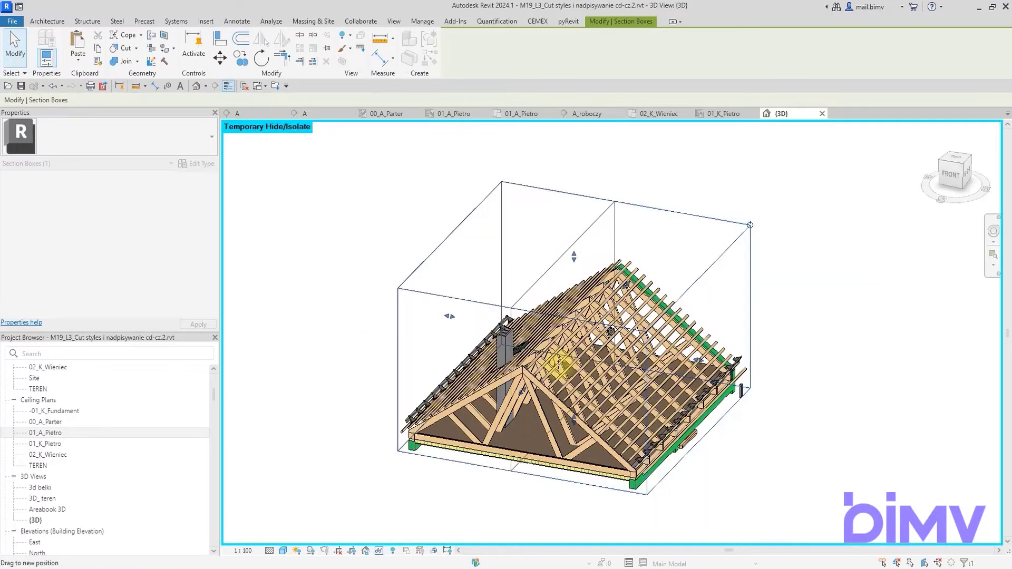
# Step: Join the insulated attic floor with the timber roof trusses using Join Geometry with Multiple Join enabled
pyautogui.keyDown('shift'); pyautogui.moveTo(591, 464); pyautogui.dragTo(490, 466, button='middle'); pyautogui.keyUp('shift')
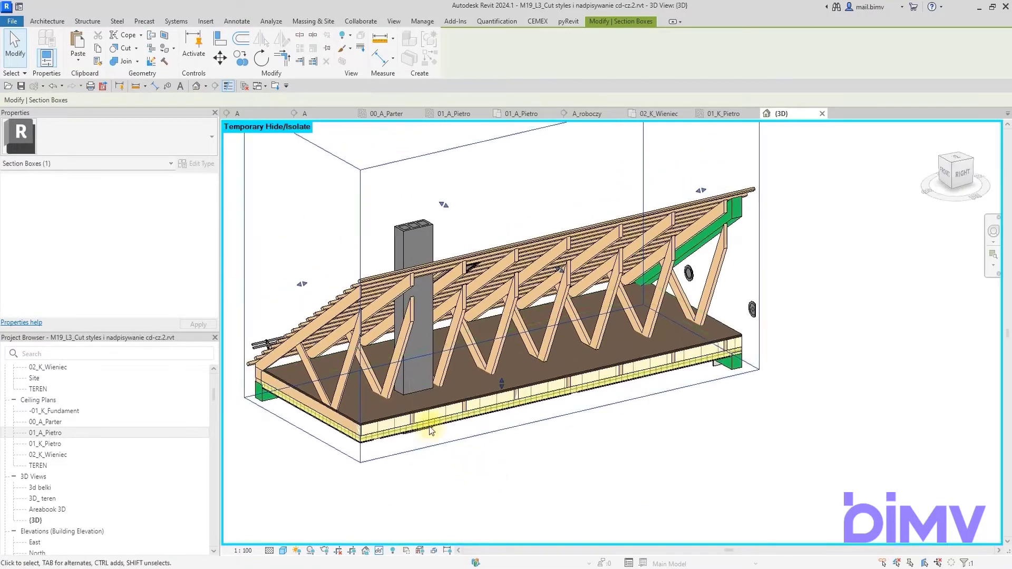
pyautogui.click(123, 61)
pyautogui.scroll(5, 419, 416)
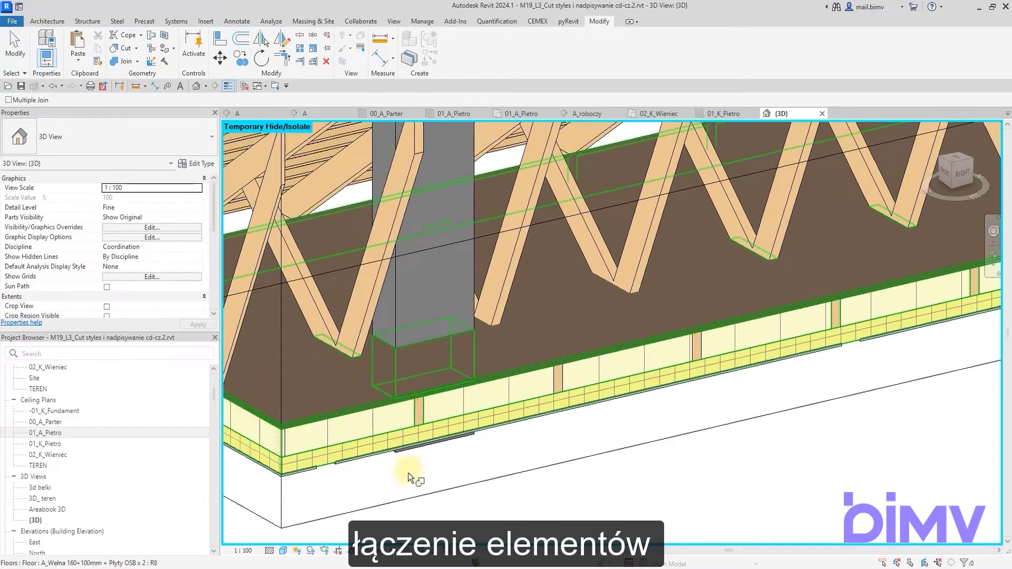
pyautogui.click(351, 400)
pyautogui.scroll(-4, 333, 379)
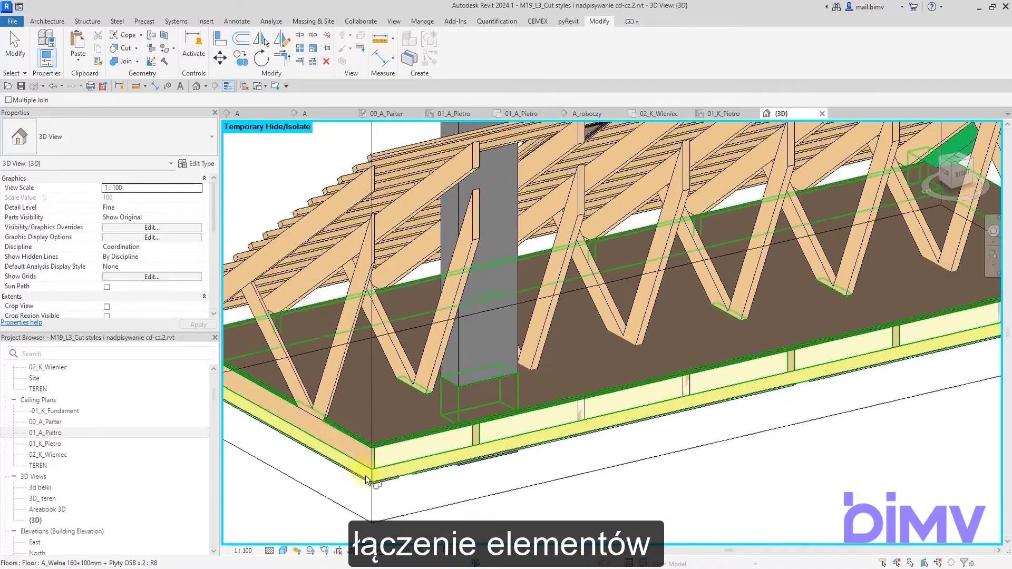
pyautogui.click(16, 101)
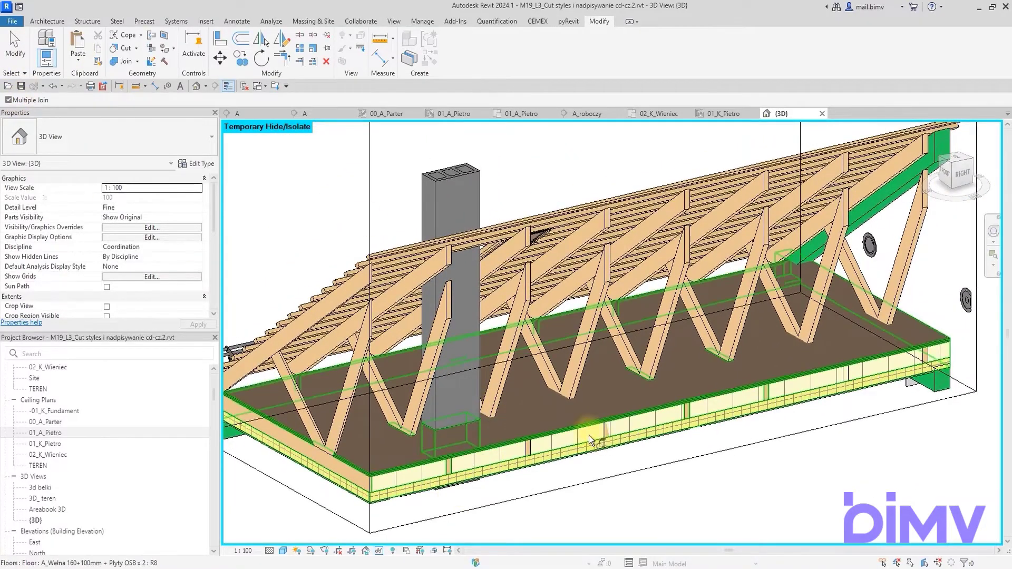
pyautogui.click(590, 436)
pyautogui.moveTo(663, 373); pyautogui.dragTo(636, 377, button='middle')
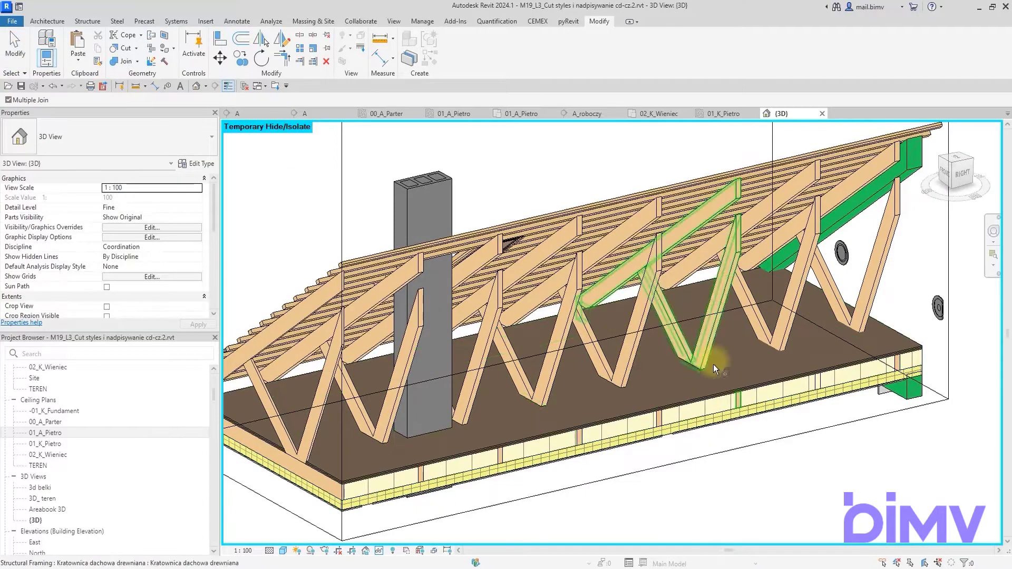
pyautogui.click(791, 375)
pyautogui.scroll(-1, 797, 427)
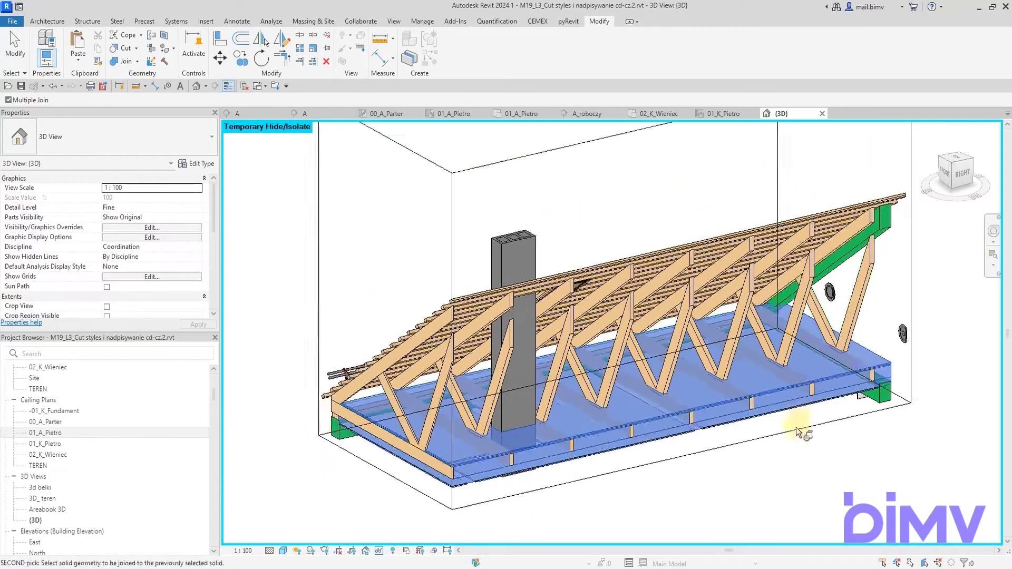
# Step: Select the attic floor in the 3D view and open the temporary hide/isolate options
pyautogui.keyDown('shift'); pyautogui.moveTo(796, 426); pyautogui.dragTo(554, 422, button='middle'); pyautogui.keyUp('shift')
pyautogui.scroll(-2, 331, 393)
pyautogui.keyDown('shift'); pyautogui.moveTo(337, 396); pyautogui.dragTo(511, 428, button='middle'); pyautogui.keyUp('shift')
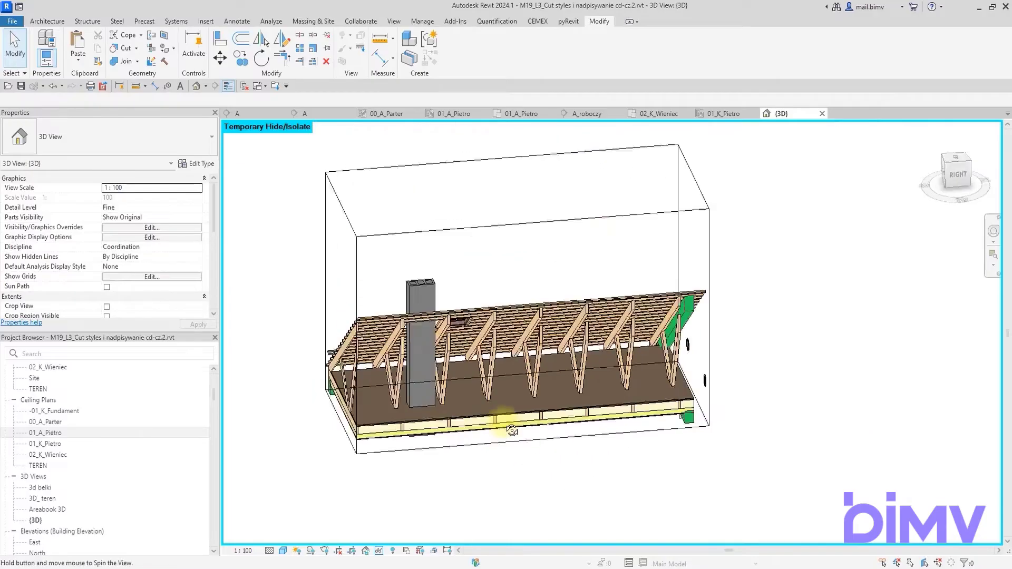
pyautogui.scroll(3, 491, 423)
pyautogui.click(491, 423)
pyautogui.click(379, 552)
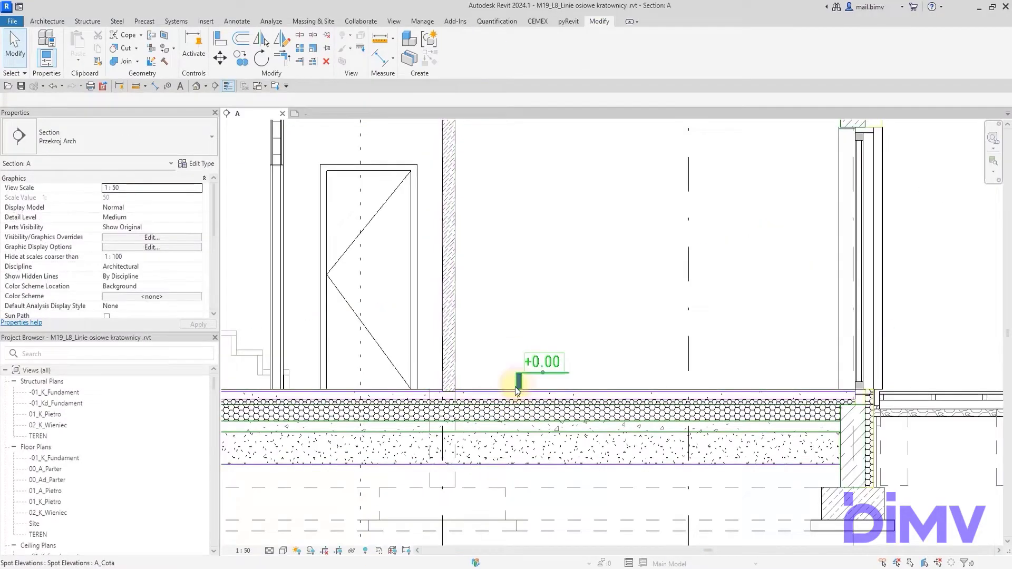
# Step: Set the color of the A_Cota spot elevation type to red in its type properties
pyautogui.click(516, 385)
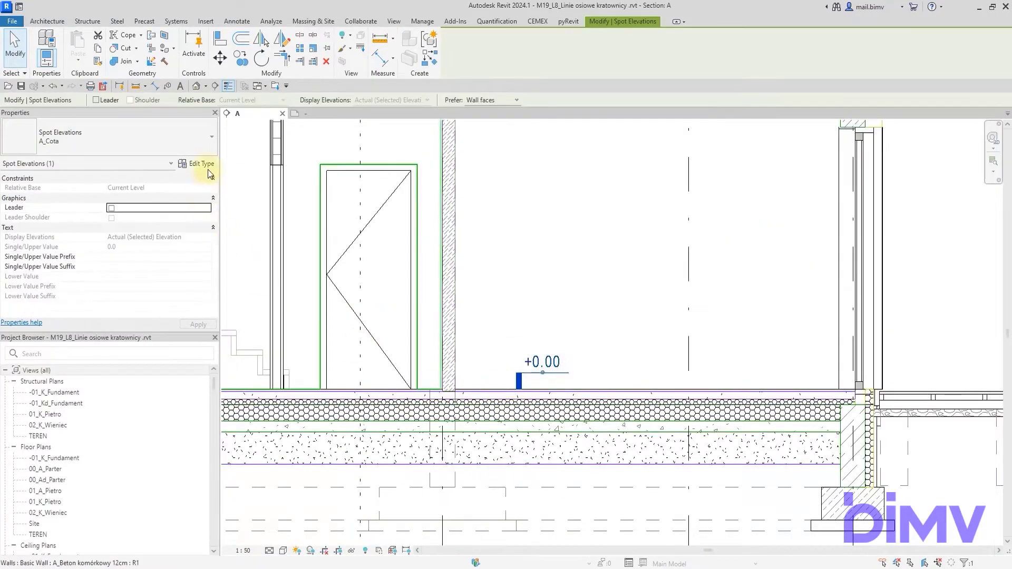
pyautogui.click(208, 170)
pyautogui.click(222, 220)
pyautogui.click(108, 219)
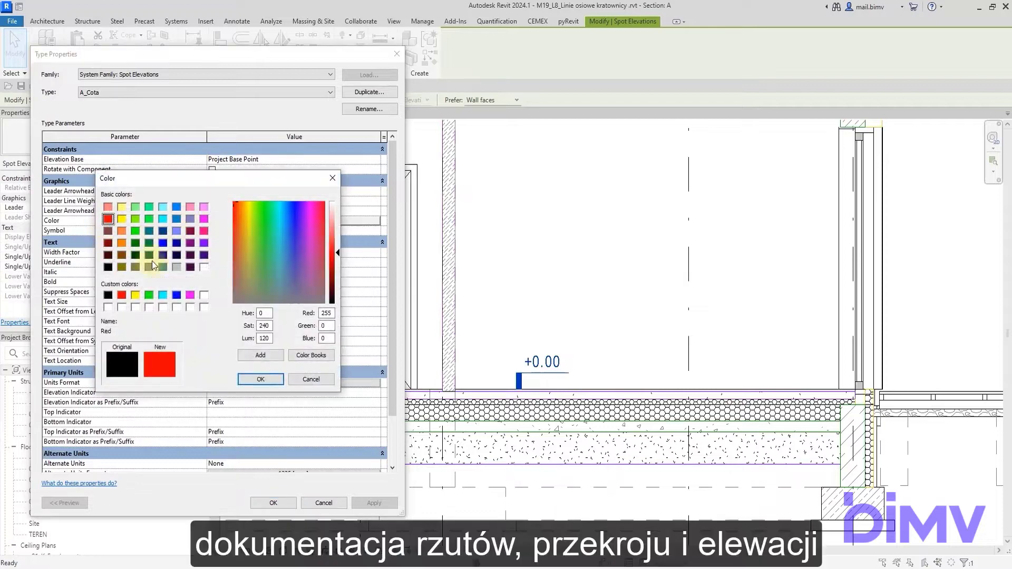
pyautogui.click(261, 379)
pyautogui.click(285, 505)
pyautogui.scroll(2, 496, 357)
pyautogui.click(494, 373)
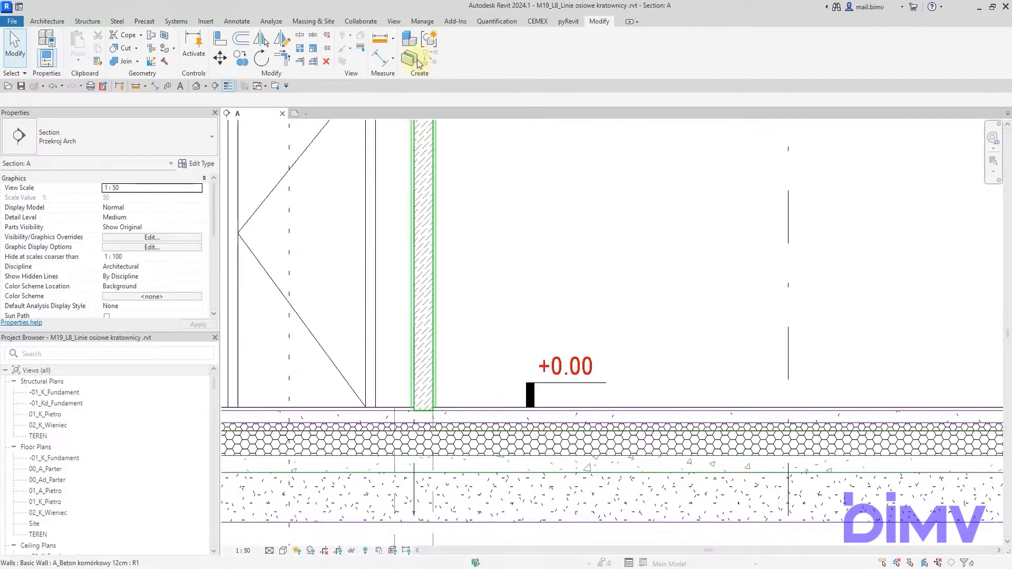
# Step: Set the Spot Elevation Symbols line color to pink in the annotation object styles and apply the change
pyautogui.click(424, 23)
pyautogui.click(70, 54)
pyautogui.click(116, 45)
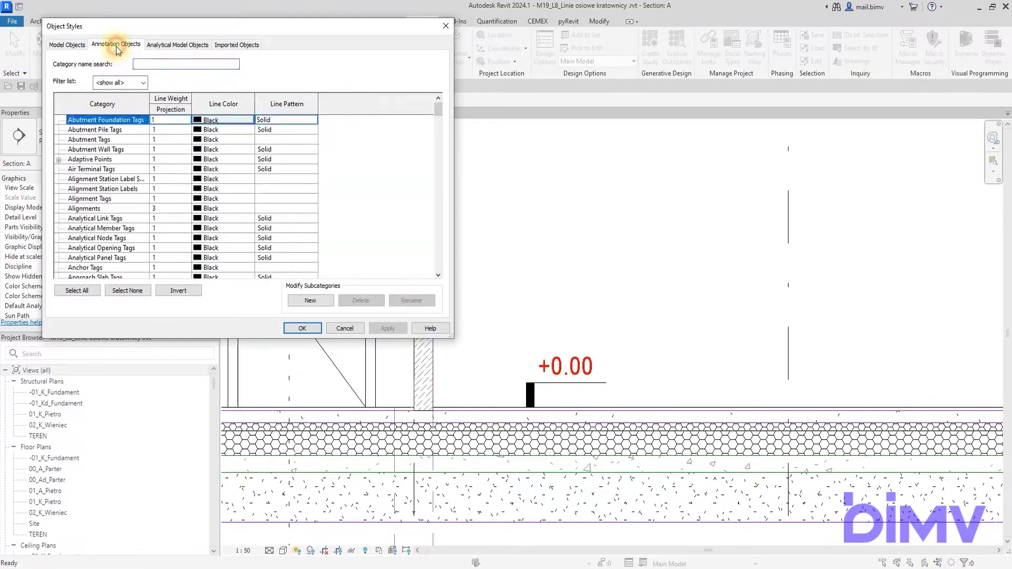
pyautogui.write('elev')
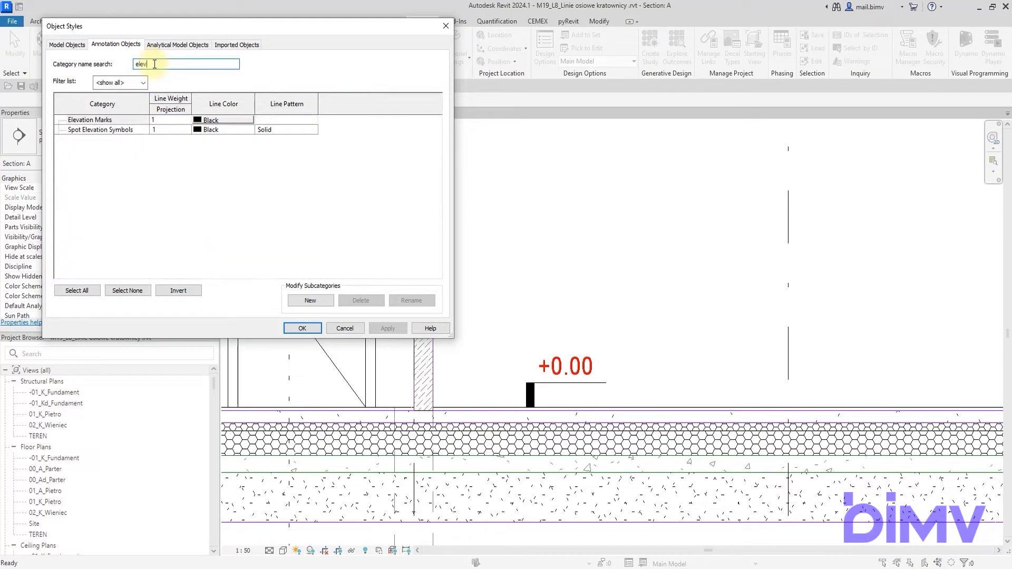
pyautogui.click(214, 130)
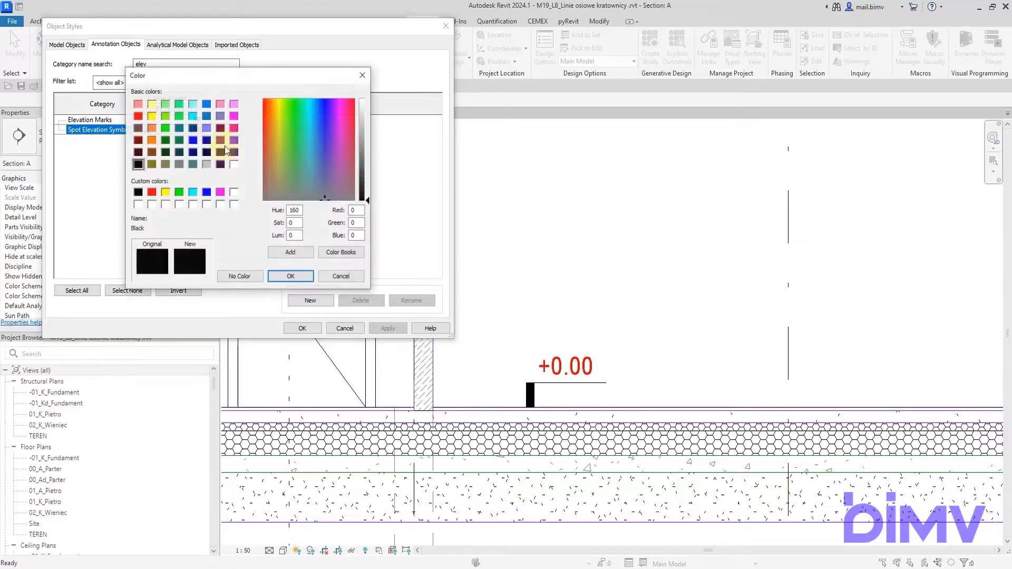
pyautogui.click(287, 275)
pyautogui.click(385, 330)
pyautogui.click(302, 328)
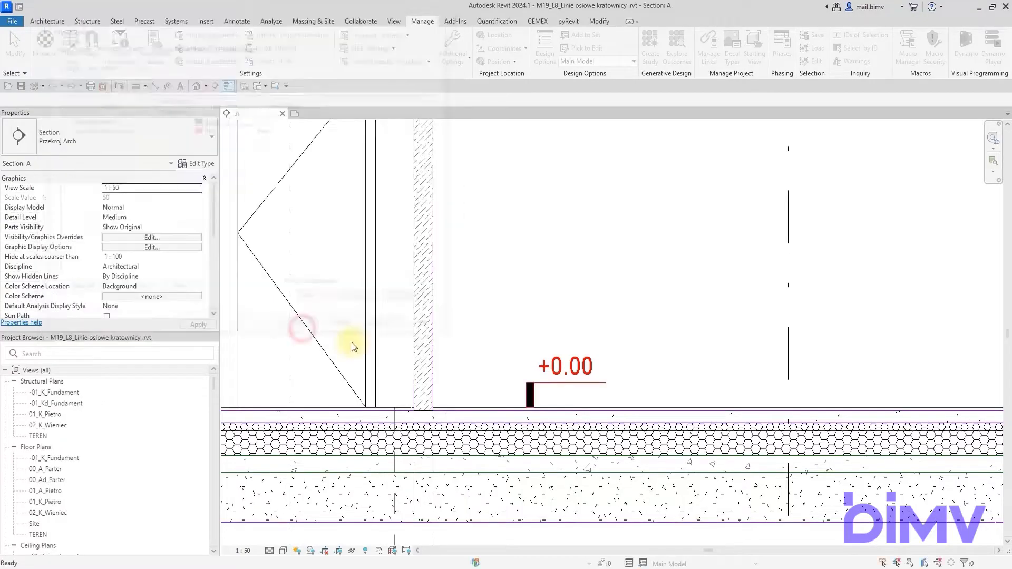
pyautogui.scroll(3, 536, 403)
pyautogui.click(520, 388)
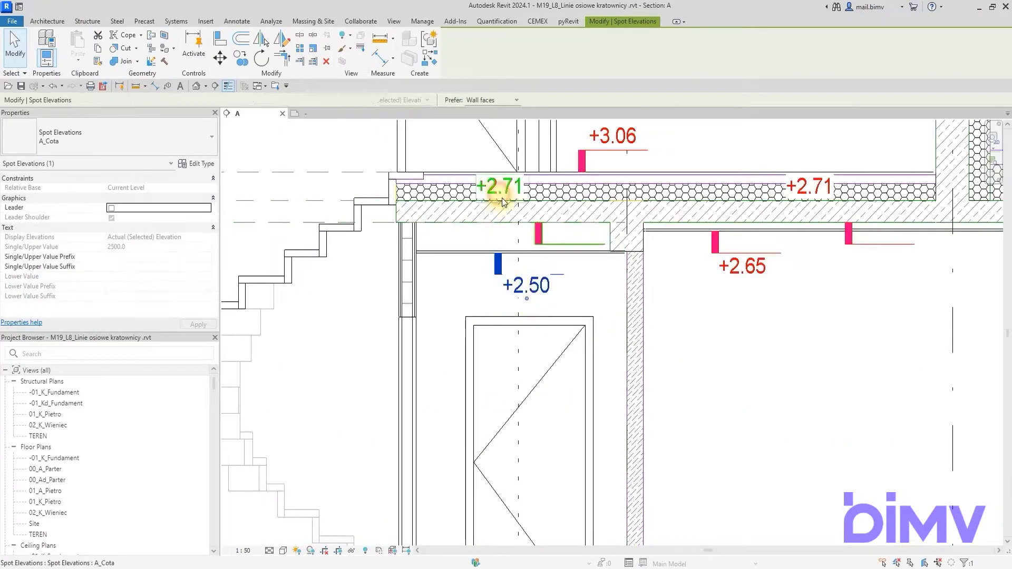
# Step: Move the +2.71 text below its line, lower the adjacent +2.50 text, and open the A_Cota type properties
pyautogui.moveTo(501, 194); pyautogui.dragTo(571, 271)
pyautogui.click(532, 287)
pyautogui.moveTo(527, 299); pyautogui.dragTo(527, 303)
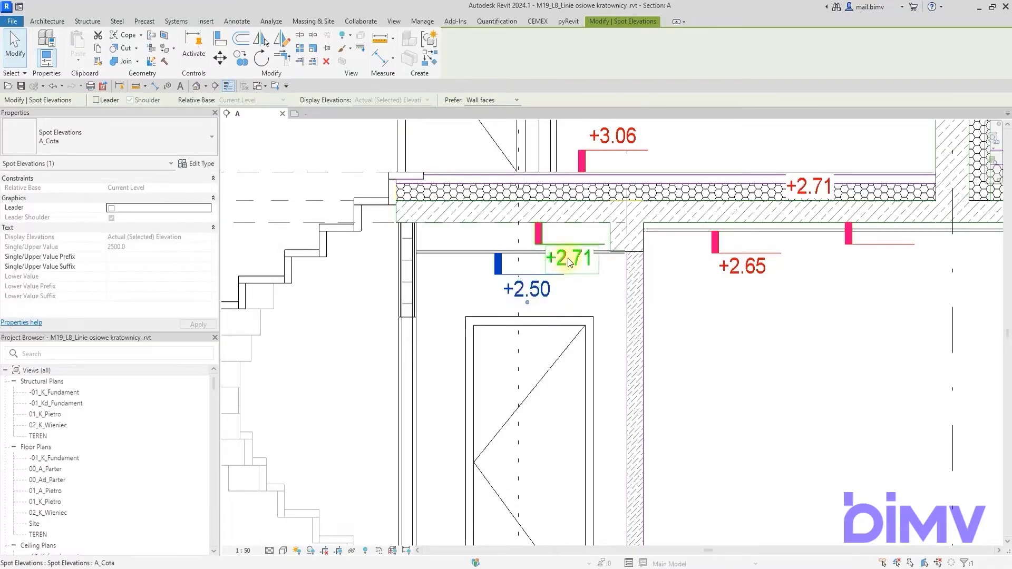
pyautogui.click(196, 164)
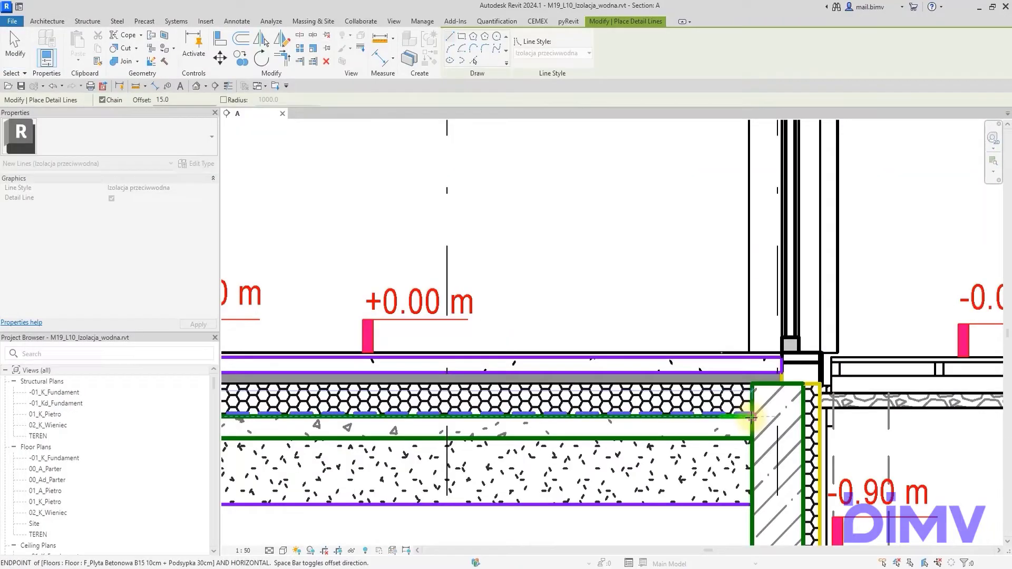
# Step: Draw Izolacja przeciwwodna detail lines with a 15 mm offset across the foundation wall's top and down its outer face
pyautogui.moveTo(759, 377); pyautogui.dragTo(527, 378, button='middle')
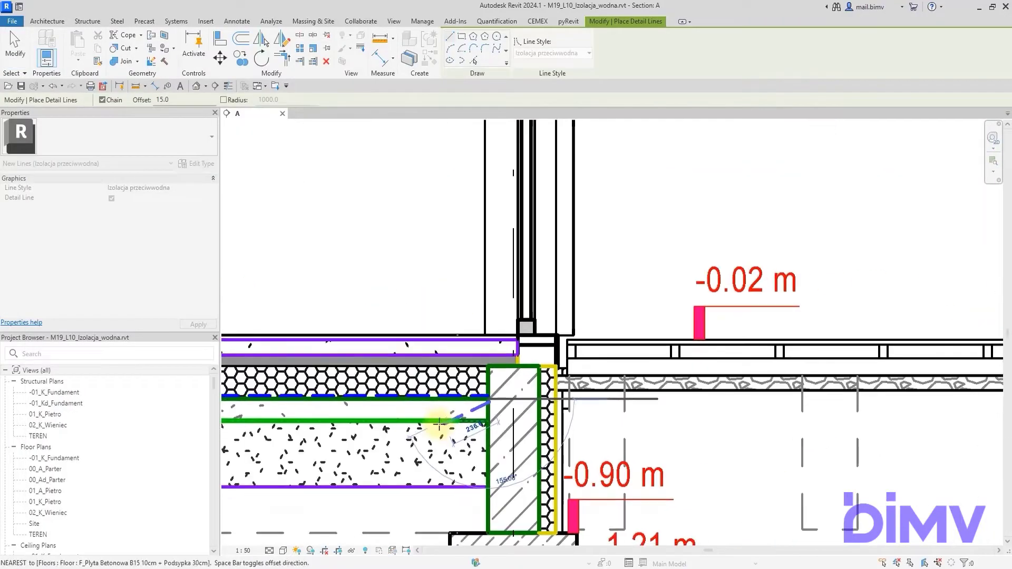
pyautogui.click(486, 365)
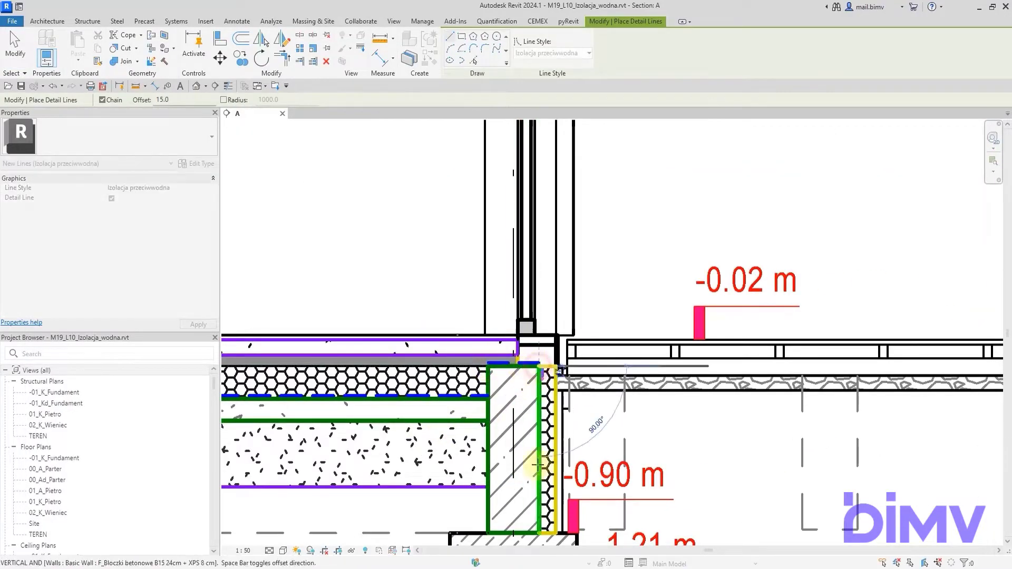
pyautogui.moveTo(535, 529); pyautogui.dragTo(518, 413, button='middle')
pyautogui.click(546, 419)
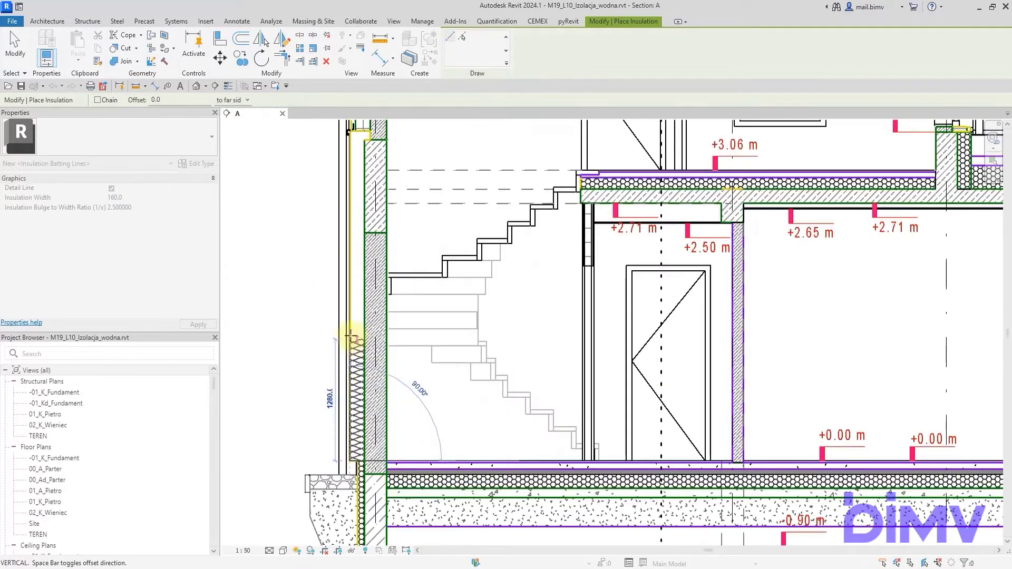
# Step: Finish the 160 mm batting insulation in the exterior wall by the stairs and start another run at the lower outer corner of the parapet wall
pyautogui.scroll(3, 350, 334)
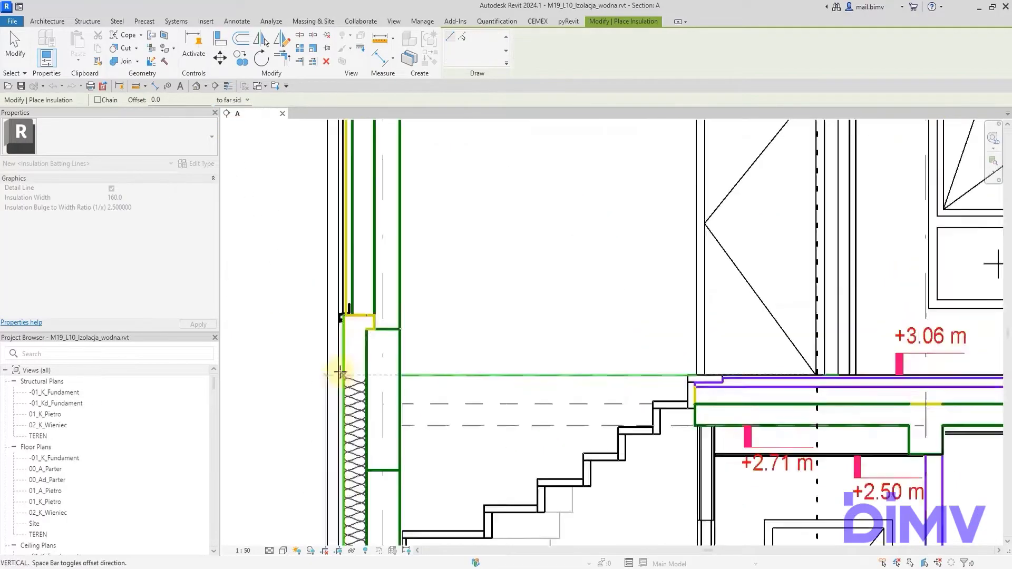
pyautogui.click(340, 310)
pyautogui.scroll(-4, 340, 386)
pyautogui.scroll(4, 701, 395)
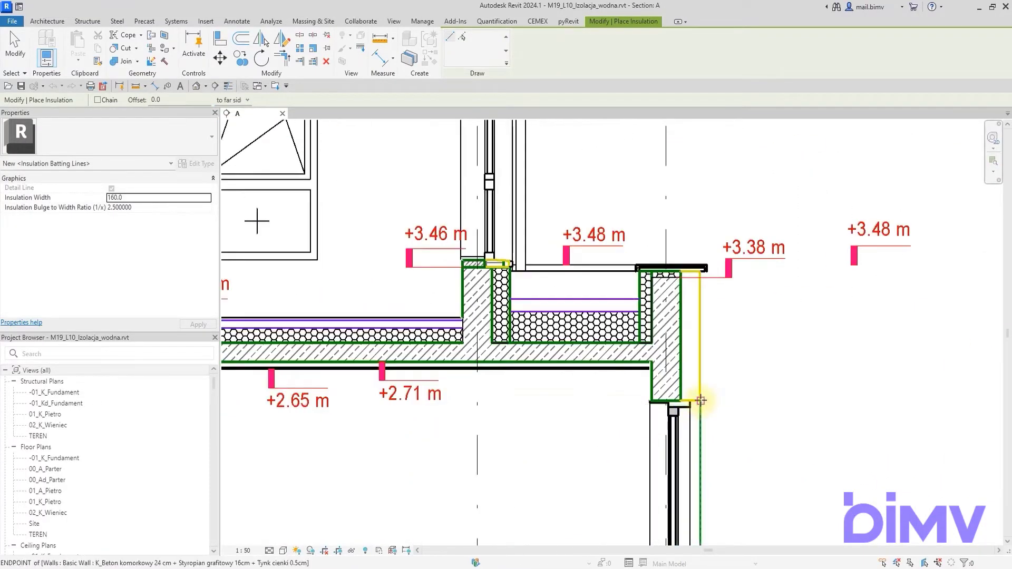
pyautogui.click(701, 401)
pyautogui.click(233, 100)
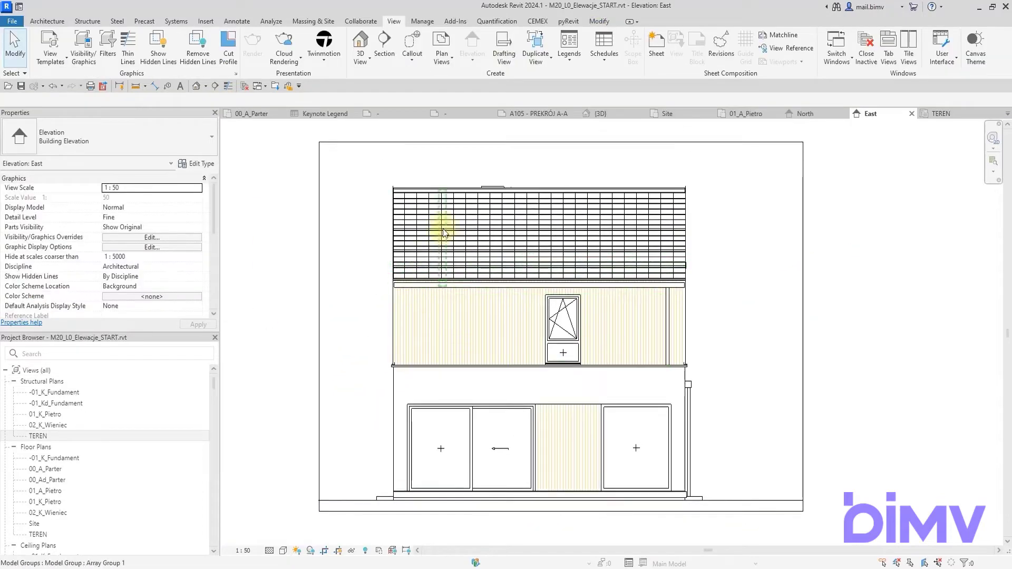
# Step: Override the graphics in the East elevation by category for the roof's Dachowka curtain panels
pyautogui.scroll(5, 369, 253)
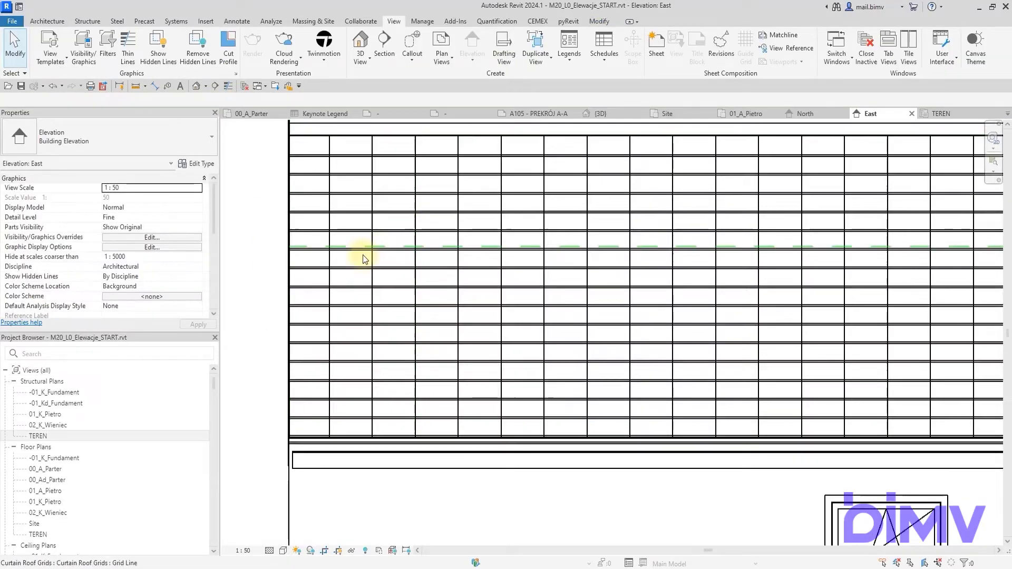
pyautogui.rightClick(379, 317)
pyautogui.moveTo(475, 106)
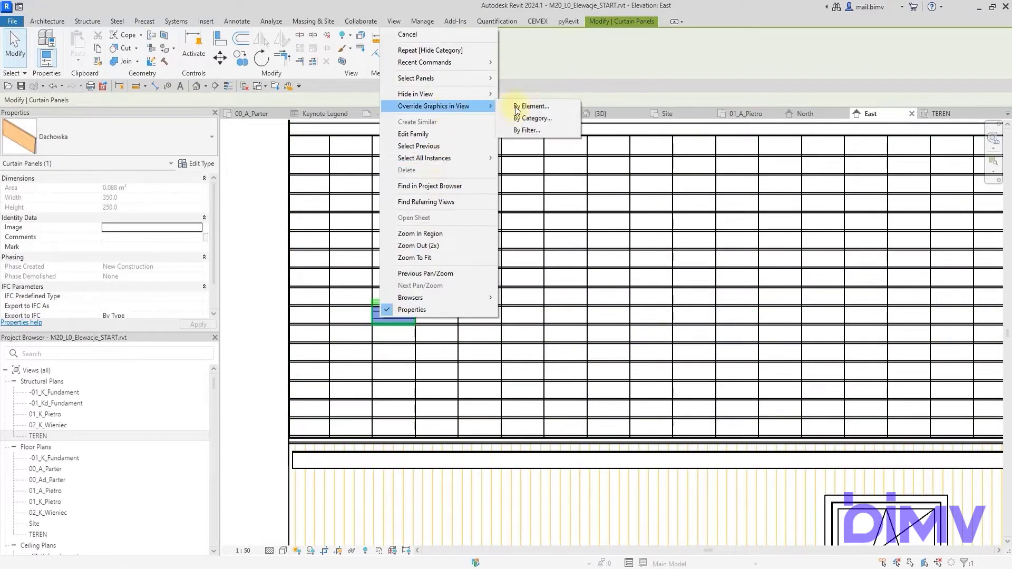
pyautogui.click(532, 115)
pyautogui.click(299, 161)
pyautogui.click(400, 438)
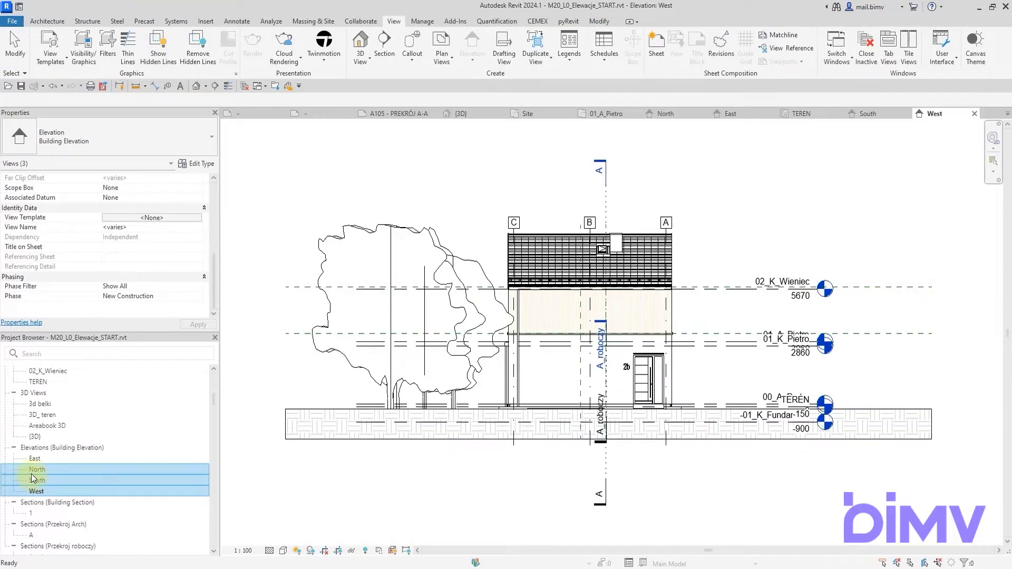
# Step: Apply the elevation view template to the North, South and West elevations together
pyautogui.rightClick(33, 479)
pyautogui.click(75, 413)
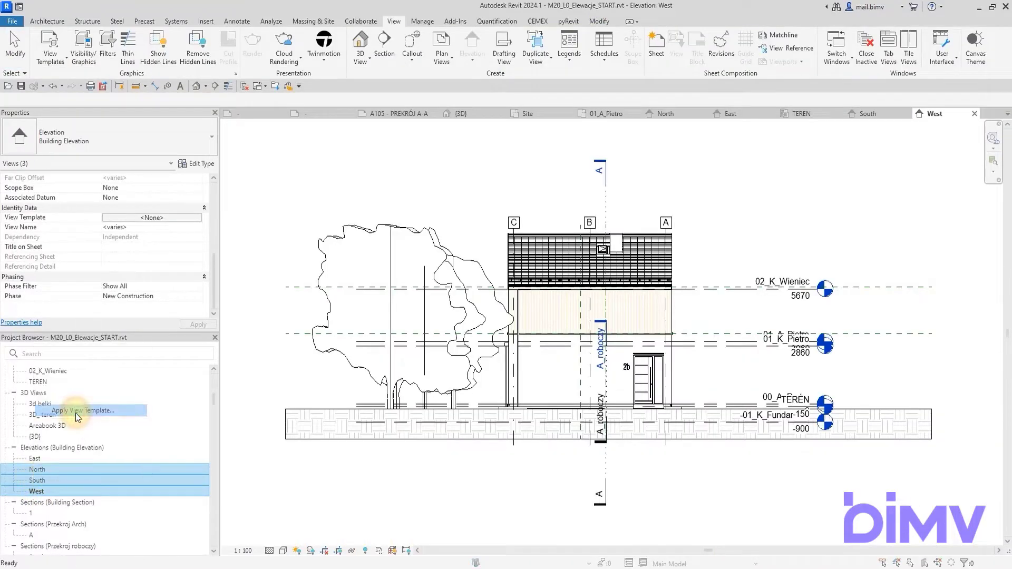
pyautogui.click(539, 397)
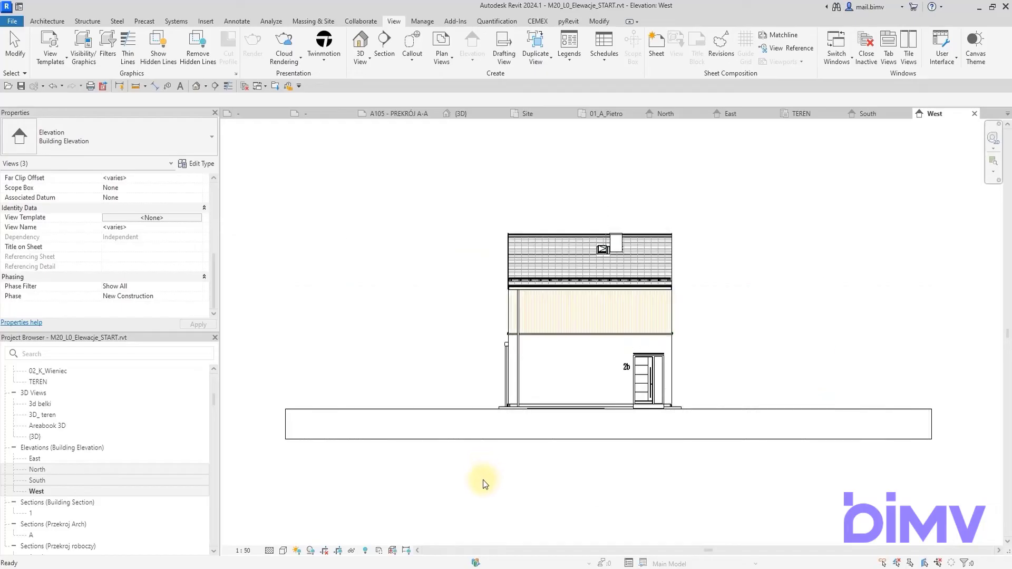
pyautogui.moveTo(527, 452); pyautogui.dragTo(472, 453, button='middle')
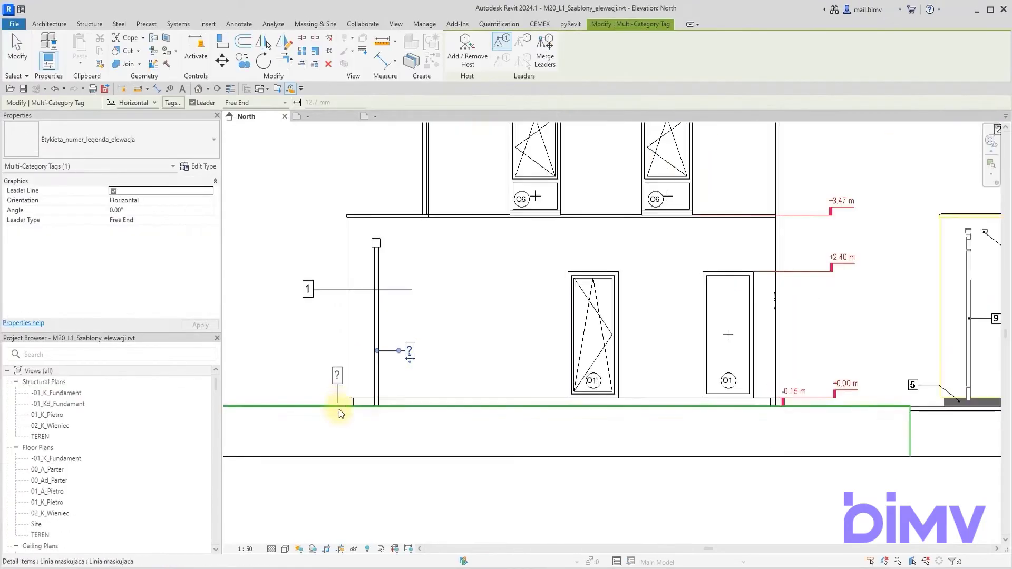
# Step: Place an Etykieta_numer_legenda_elewacja tag with its leader at the ground line by the North elevation's lower wall corner
pyautogui.click(361, 402)
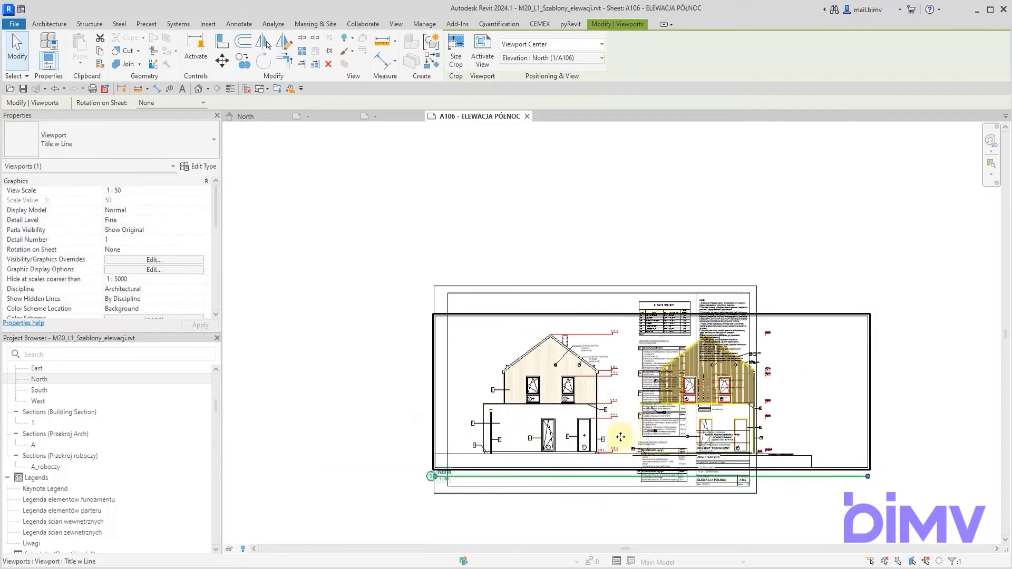
# Step: Activate the North viewport on sheet A106 and narrow its crop region to exclude the coloured elevation copy
pyautogui.scroll(2, 618, 437)
pyautogui.doubleClick(523, 419)
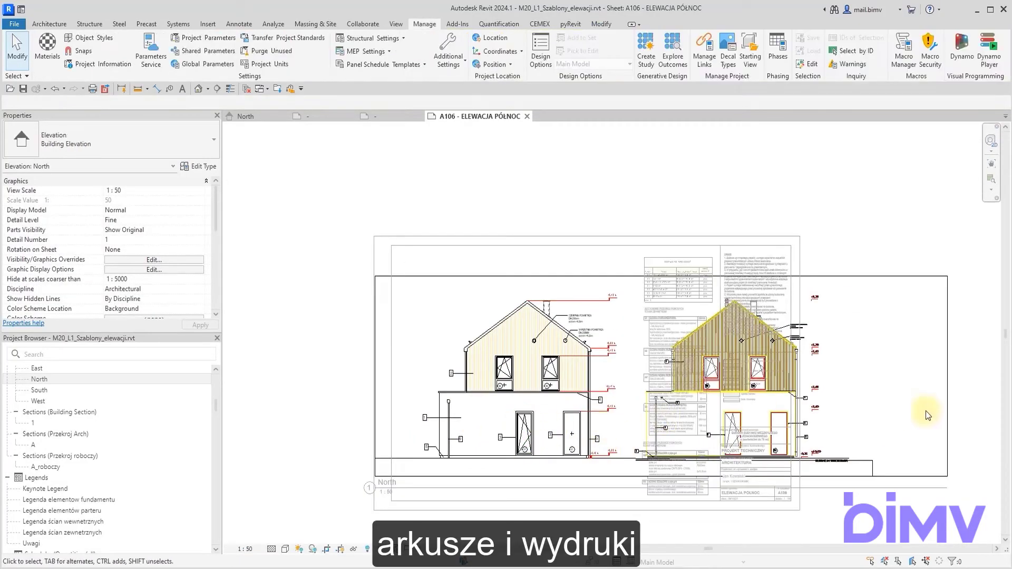
pyautogui.click(948, 377)
pyautogui.moveTo(653, 387); pyautogui.dragTo(639, 383)
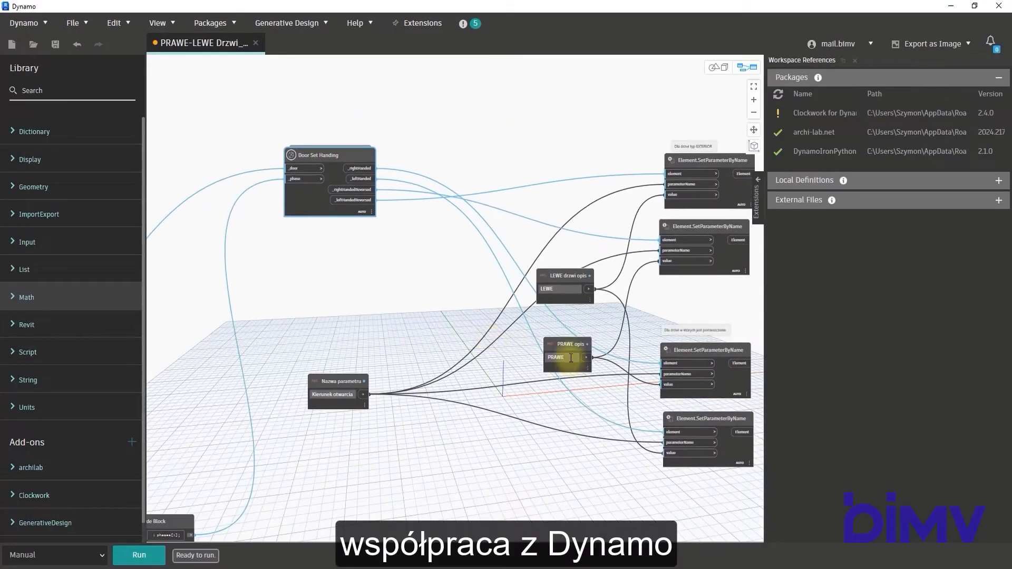
# Step: Switch to Dynamo, select the PRAWE text in the PRAWE opis node and reposition the Dynamo window over the floor plan
pyautogui.moveTo(563, 356); pyautogui.dragTo(541, 352)
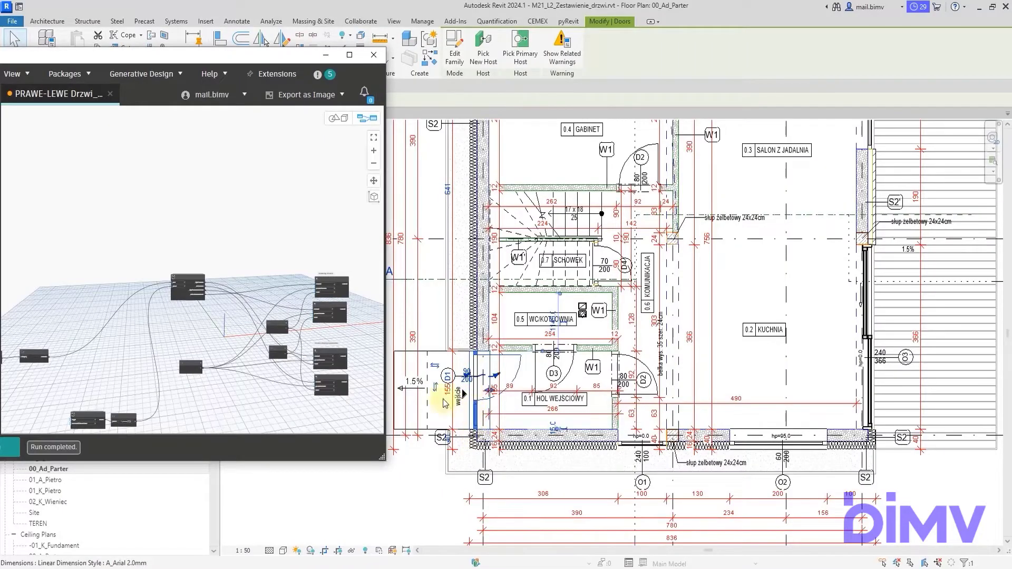
pyautogui.moveTo(198, 62); pyautogui.dragTo(383, 59)
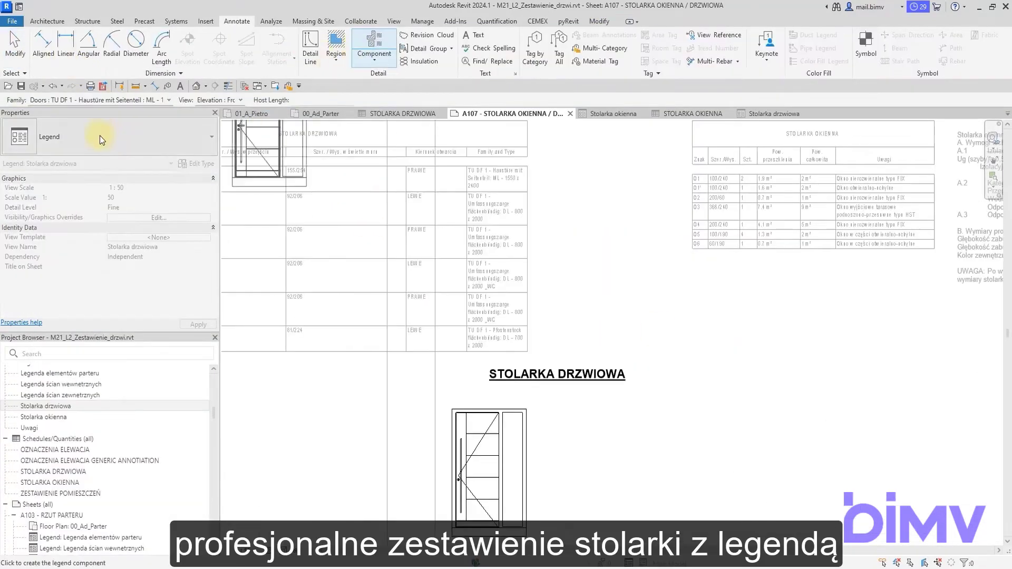
# Step: Choose the TU DF 1 - Pfostenstock flächenbündig DL - 700 x 2000 door as the legend component for Stolarka drzwiowa
pyautogui.click(98, 99)
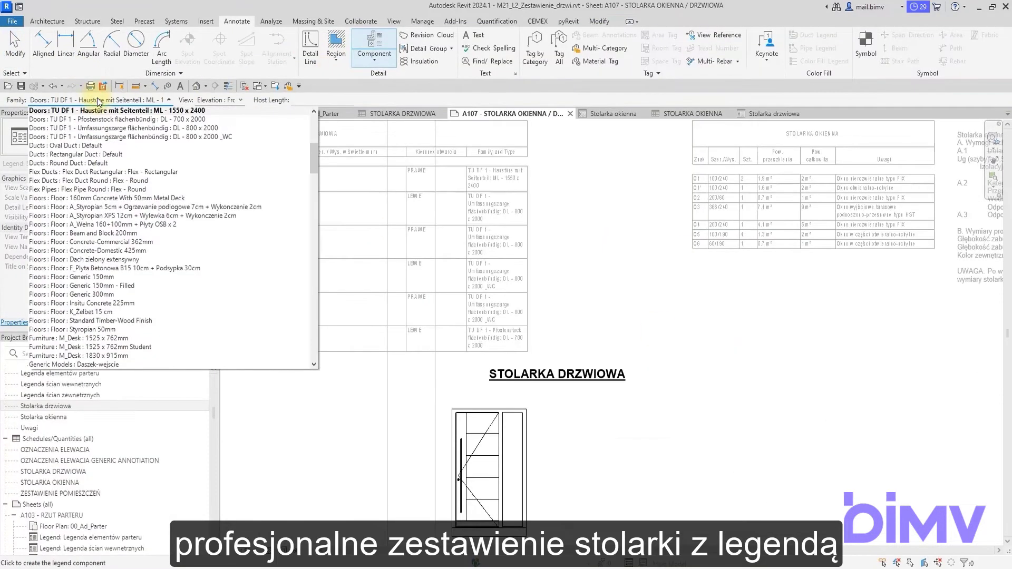
pyautogui.click(158, 120)
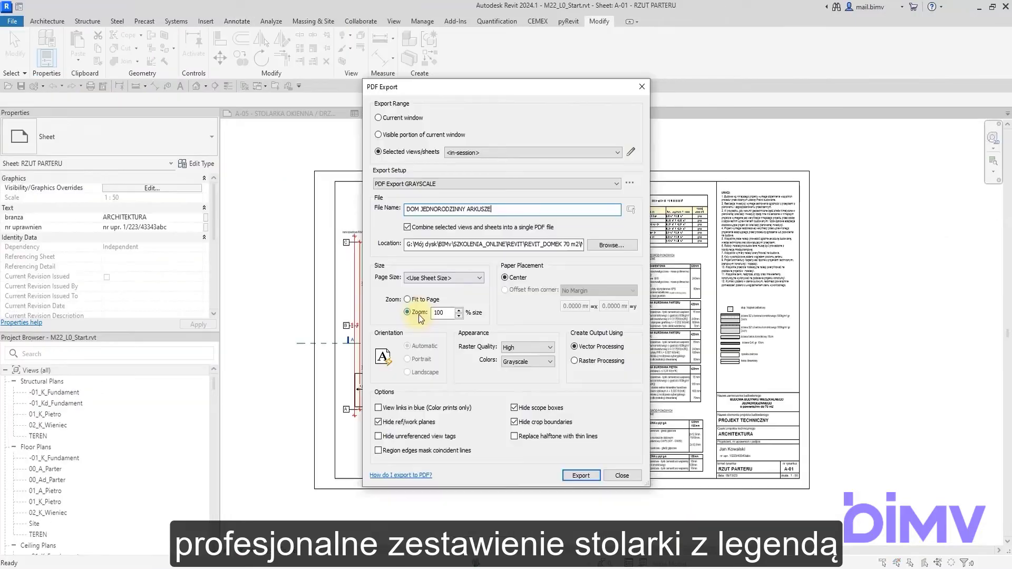
# Step: Export the selected sheets as the combined PDF DOM JEDNORODZINNY ARKUSZE using the PDF Export GRAYSCALE setup and 100% zoom
pyautogui.click(514, 408)
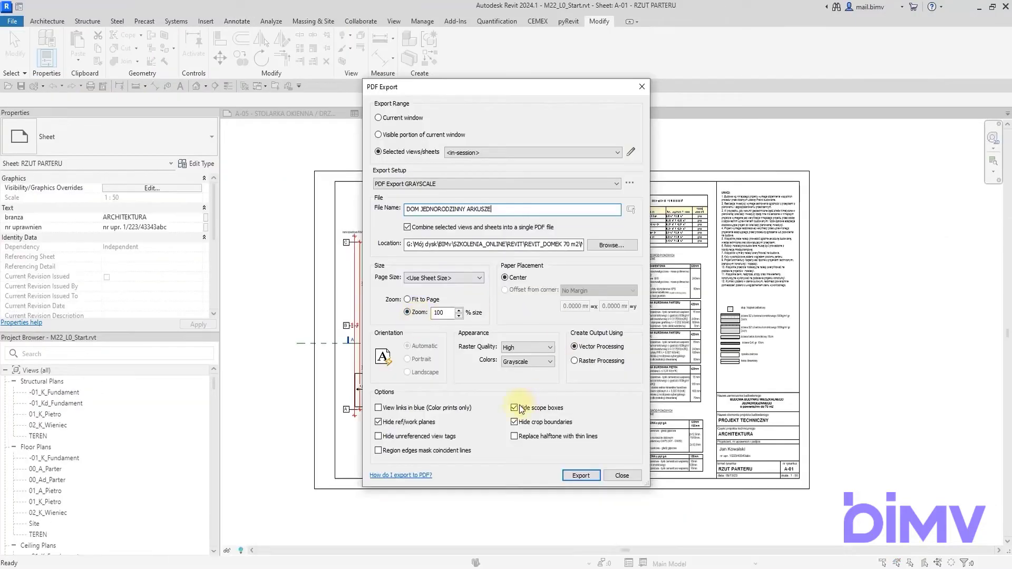
pyautogui.click(581, 475)
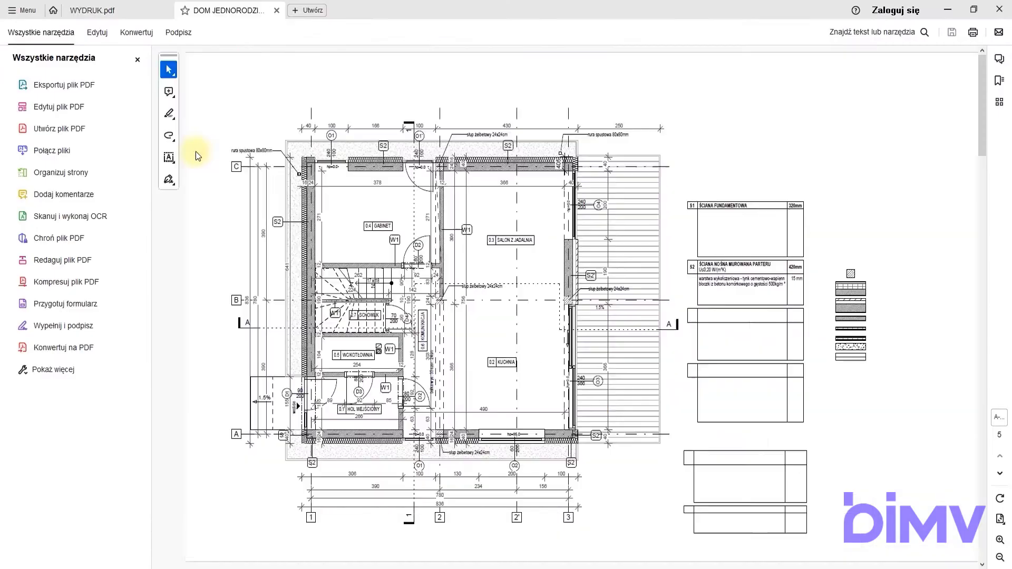
# Step: Examine the exported sheets in Acrobat, going through the ground floor plan and section pages
pyautogui.scroll(-1, 436, 391)
pyautogui.scroll(1, 437, 391)
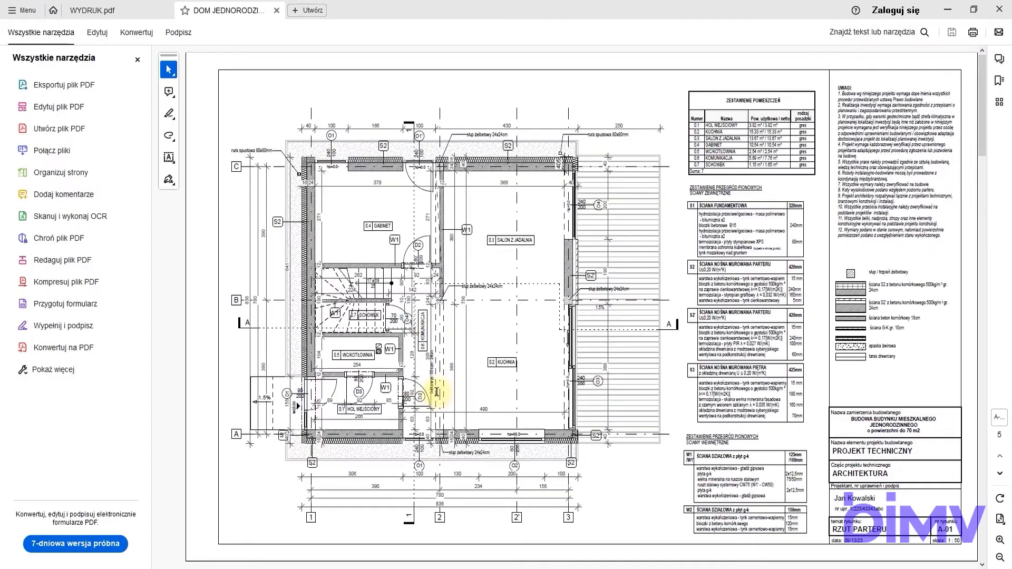
pyautogui.scroll(-2, 437, 391)
pyautogui.scroll(-1, 436, 392)
pyautogui.scroll(3, 437, 394)
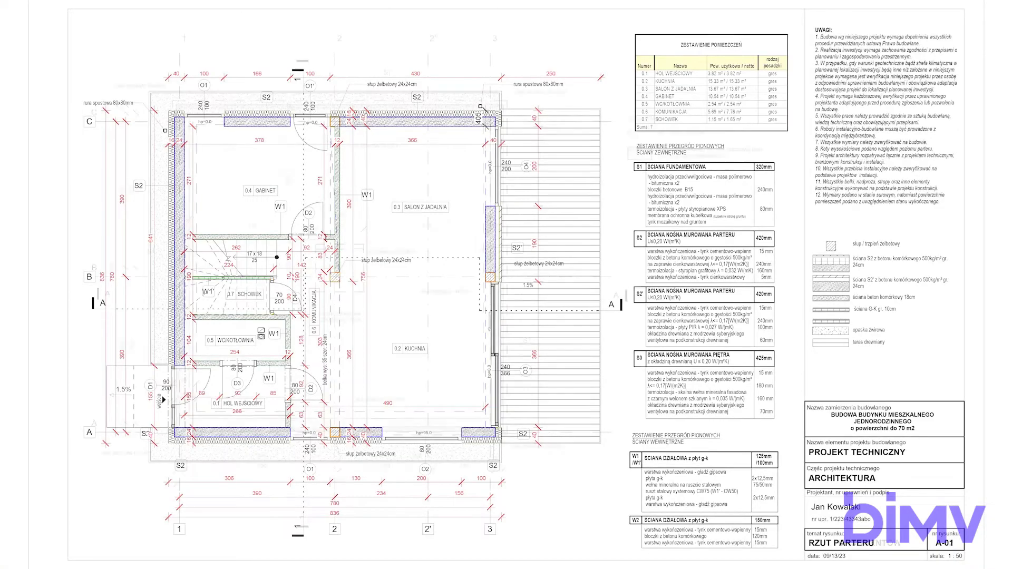
pyautogui.scroll(-1, 437, 391)
pyautogui.scroll(-1, 506, 285)
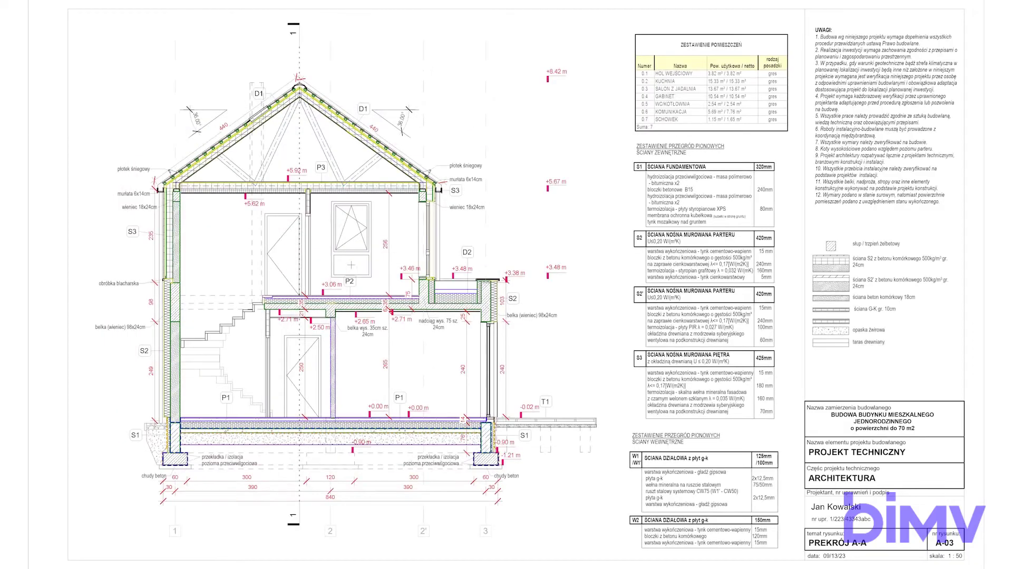